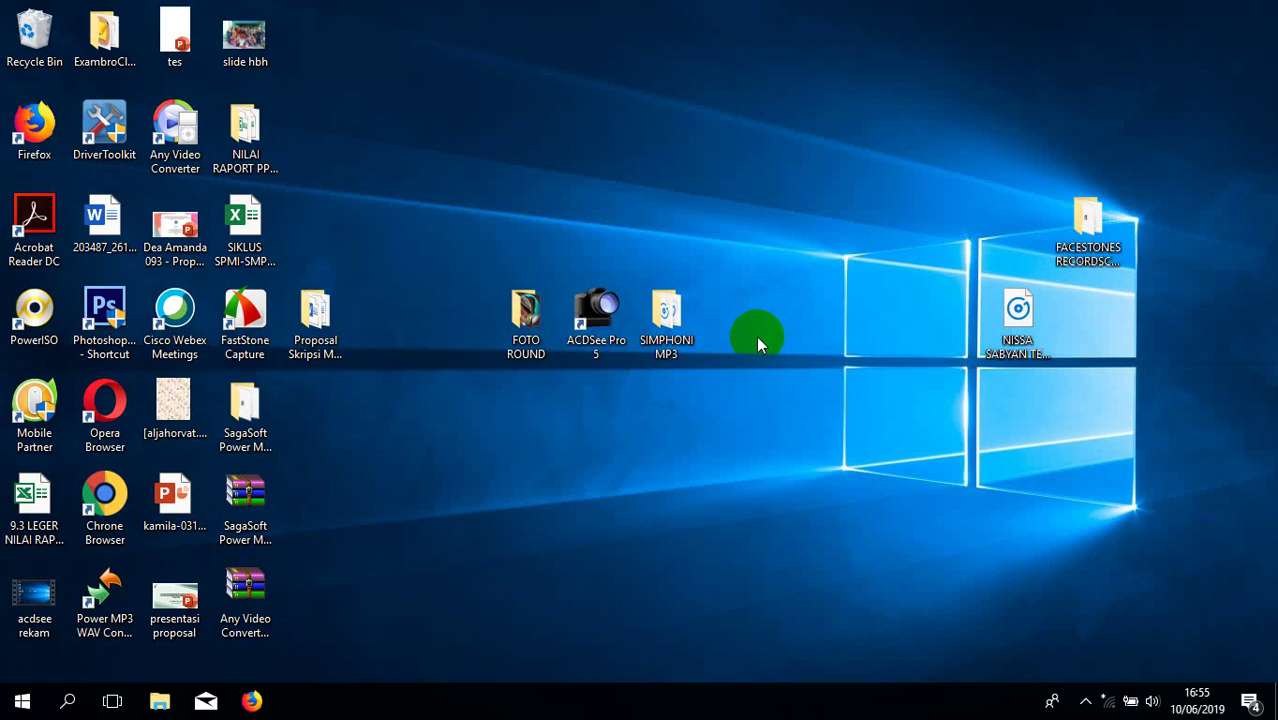
Examine the round photos in the FOTO ROUND folder on the desktop, including the item count, and close the folder
click(527, 321)
double_click(527, 321)
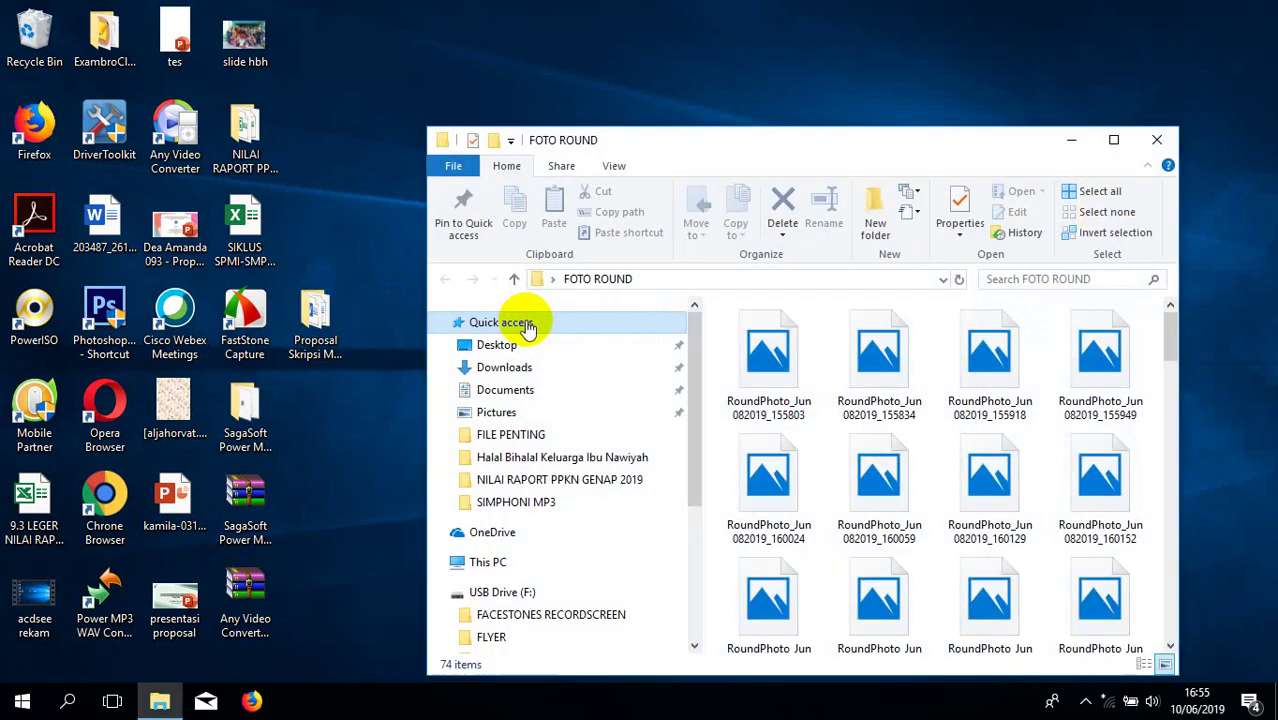
click(513, 322)
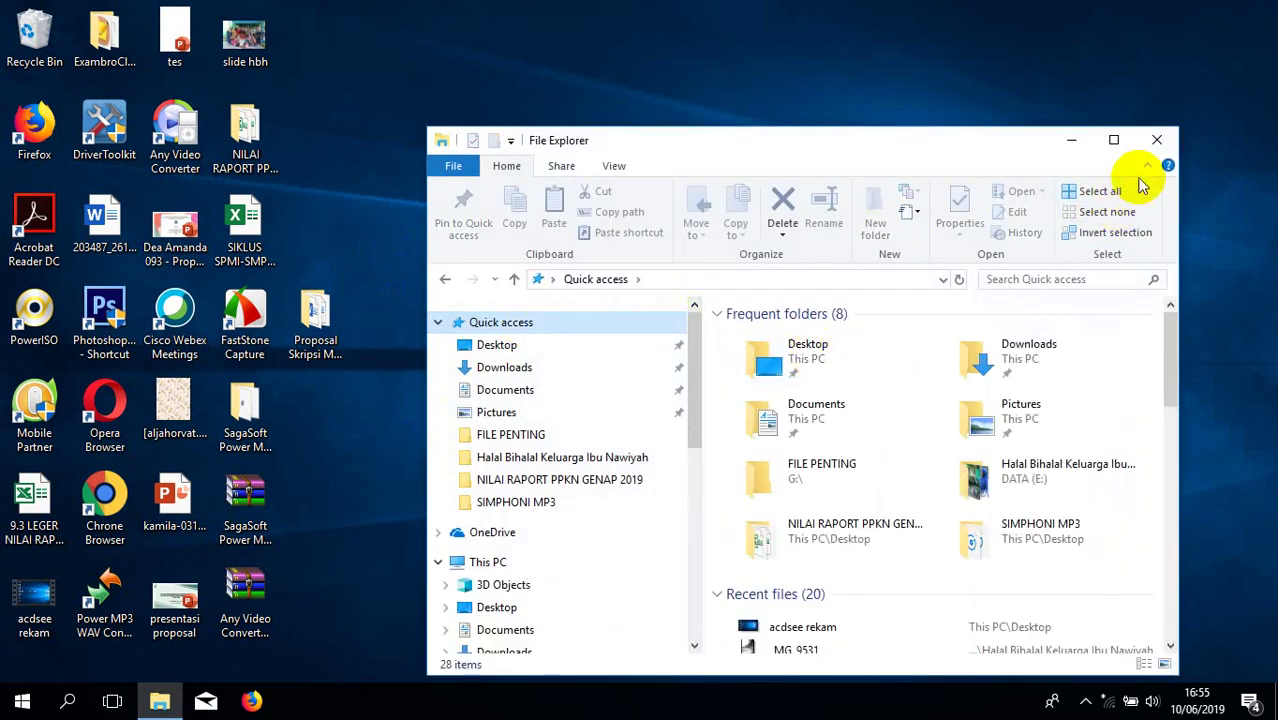
click(1157, 140)
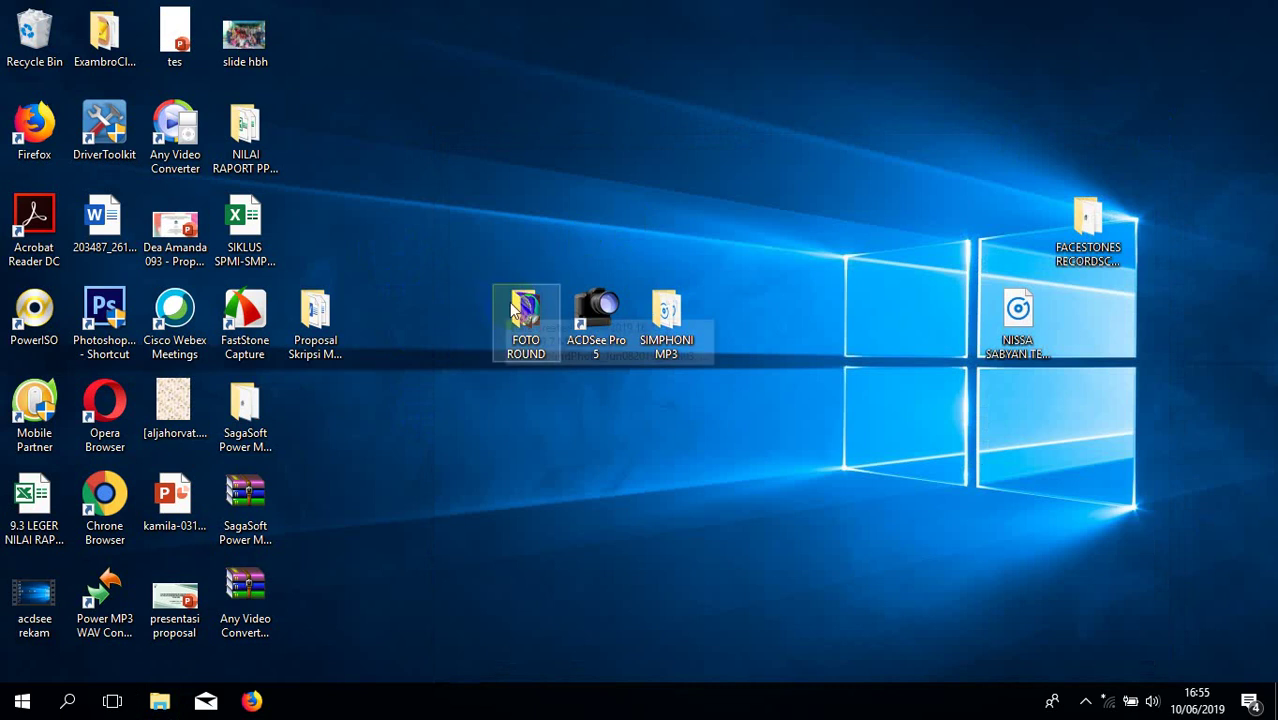
double_click(520, 315)
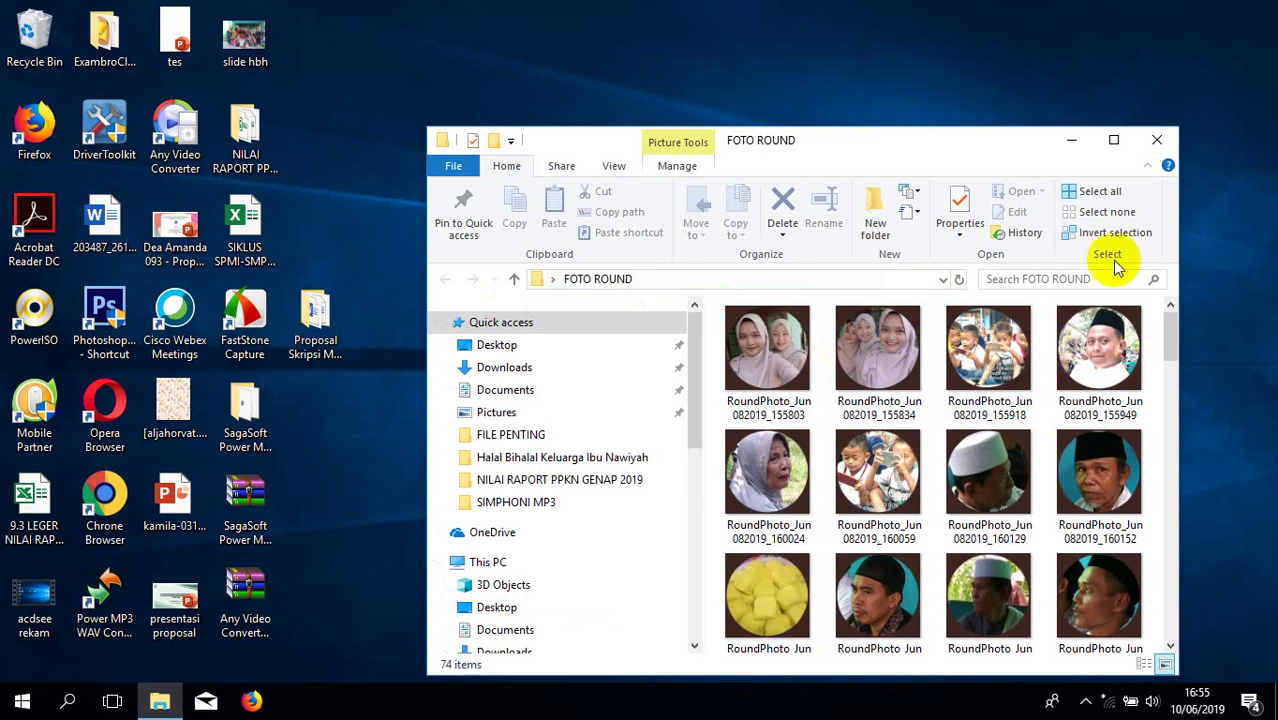
click(1148, 150)
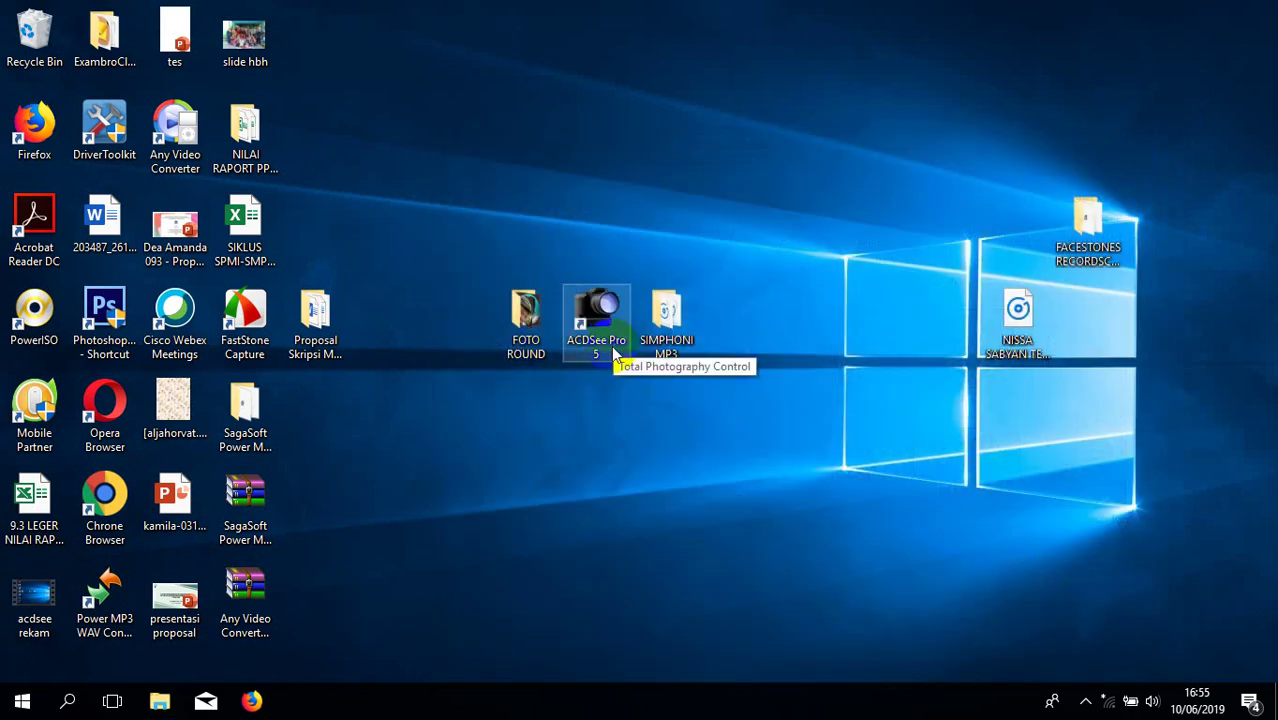
double_click(524, 322)
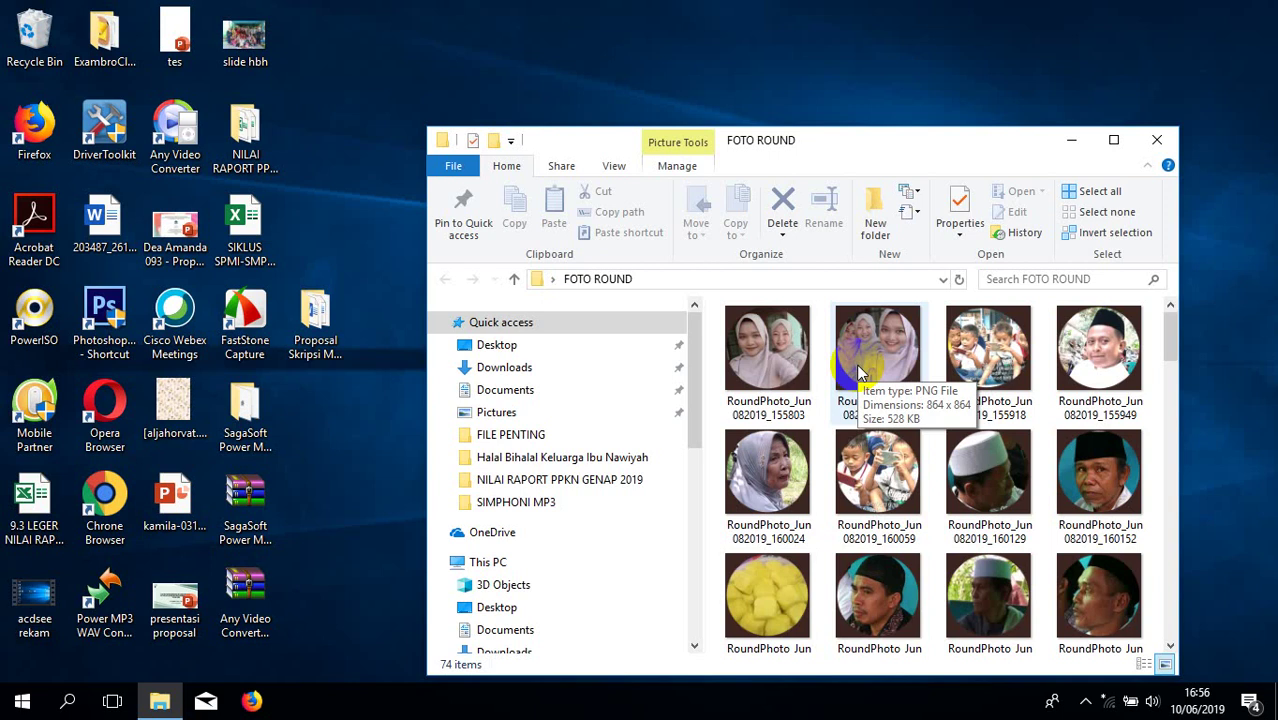
click(1157, 145)
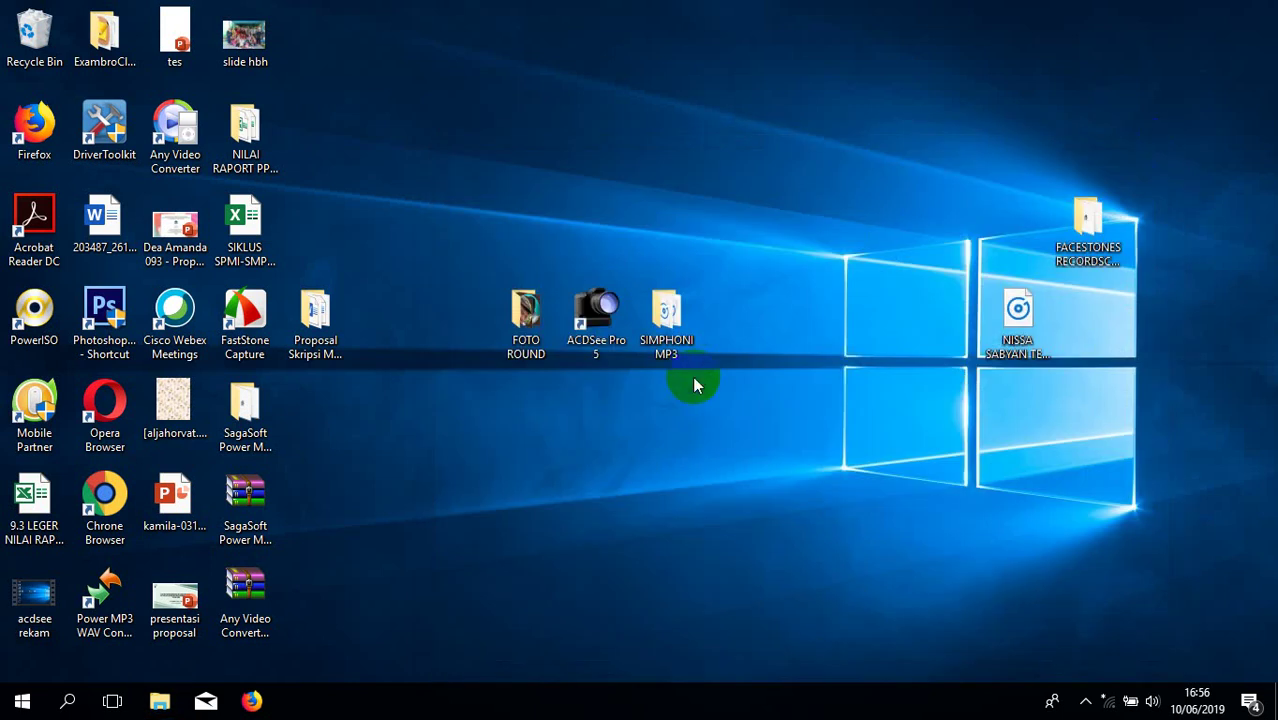
click(530, 318)
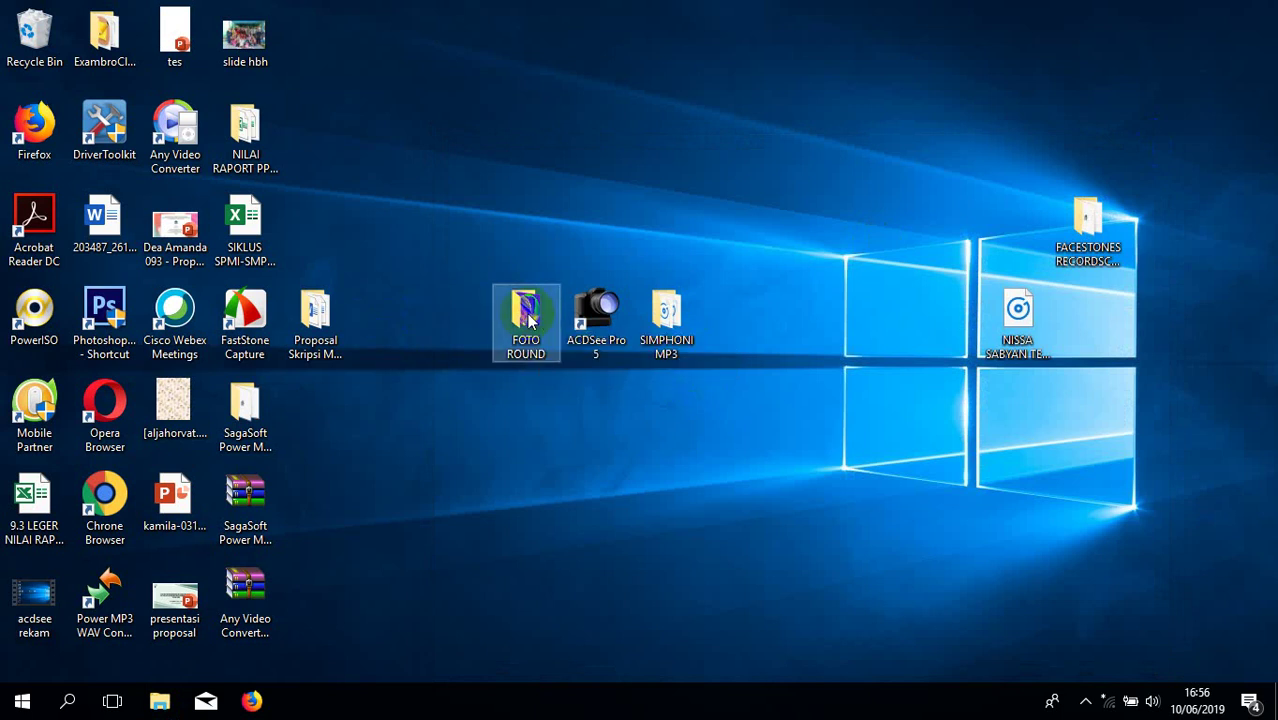
double_click(530, 318)
scroll(527, 318, up, 3)
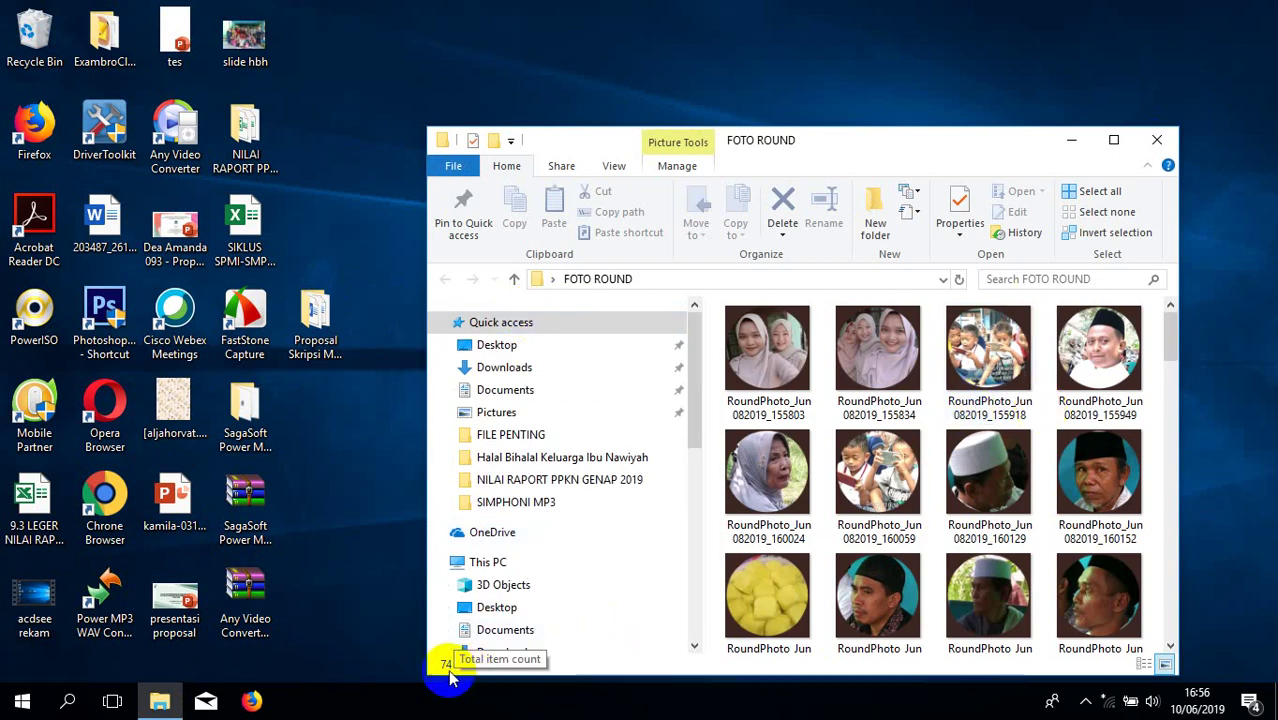
click(1157, 147)
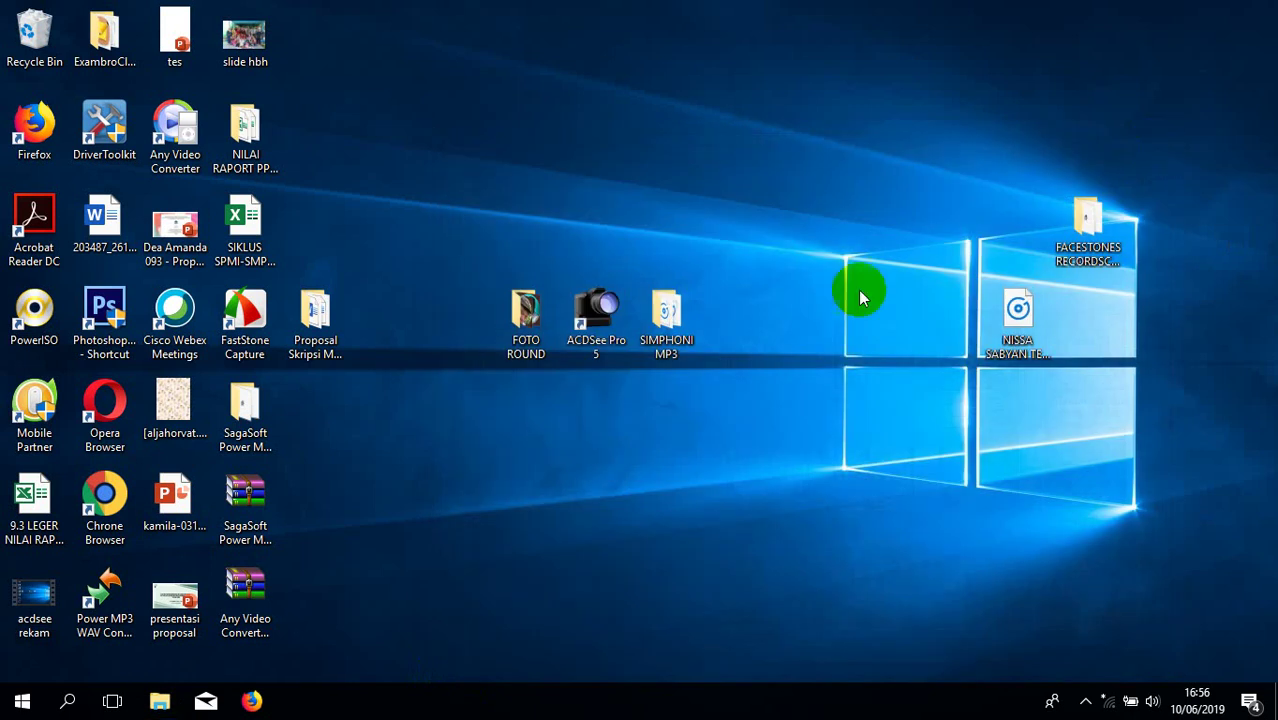
Examine the music files in the SIMPHONI MP3 folder on the desktop and close the folder
double_click(668, 315)
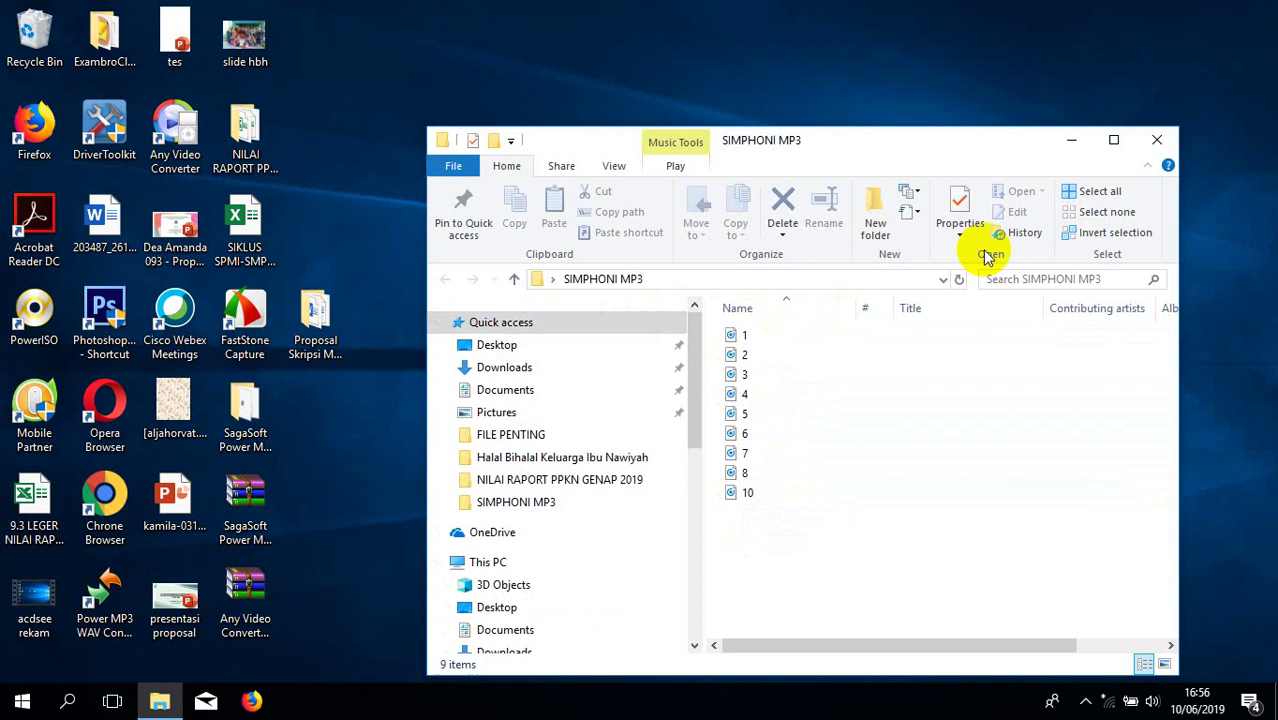
click(1156, 140)
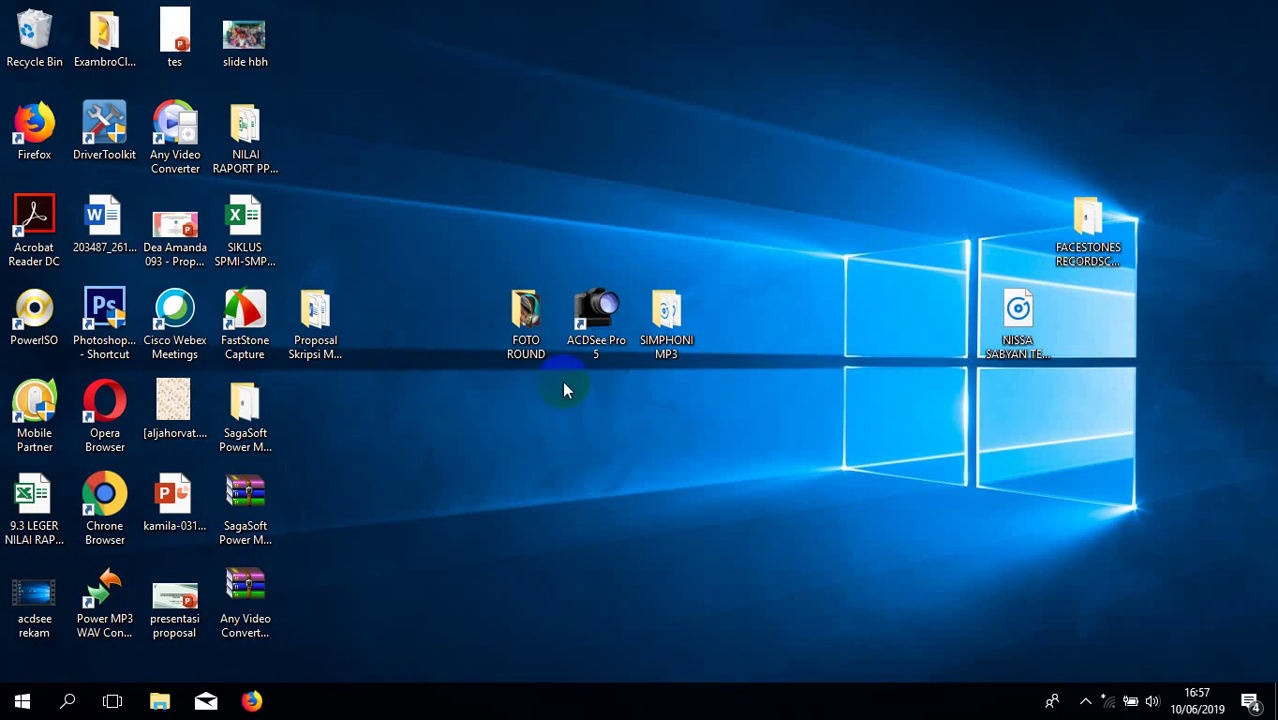
Open the first photo in the FOTO ROUND folder with ACDSee Pro 5 and leave Quick View to browse the whole folder
click(527, 318)
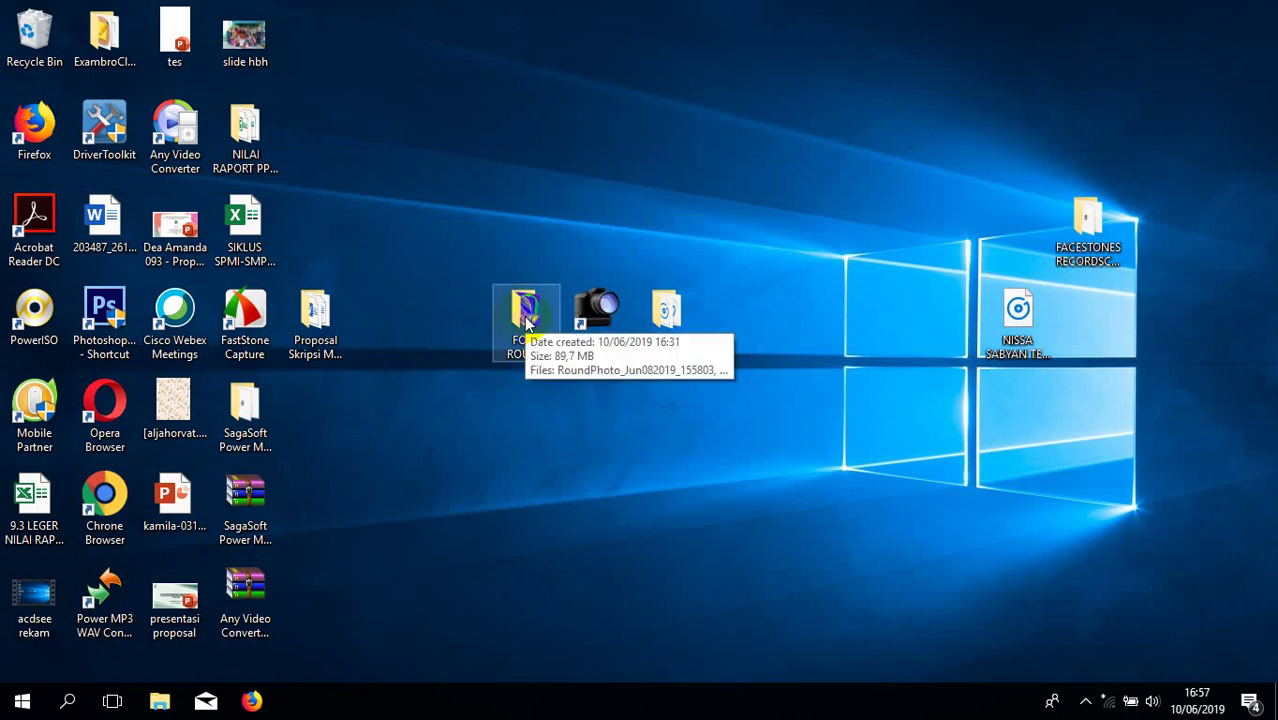
double_click(526, 316)
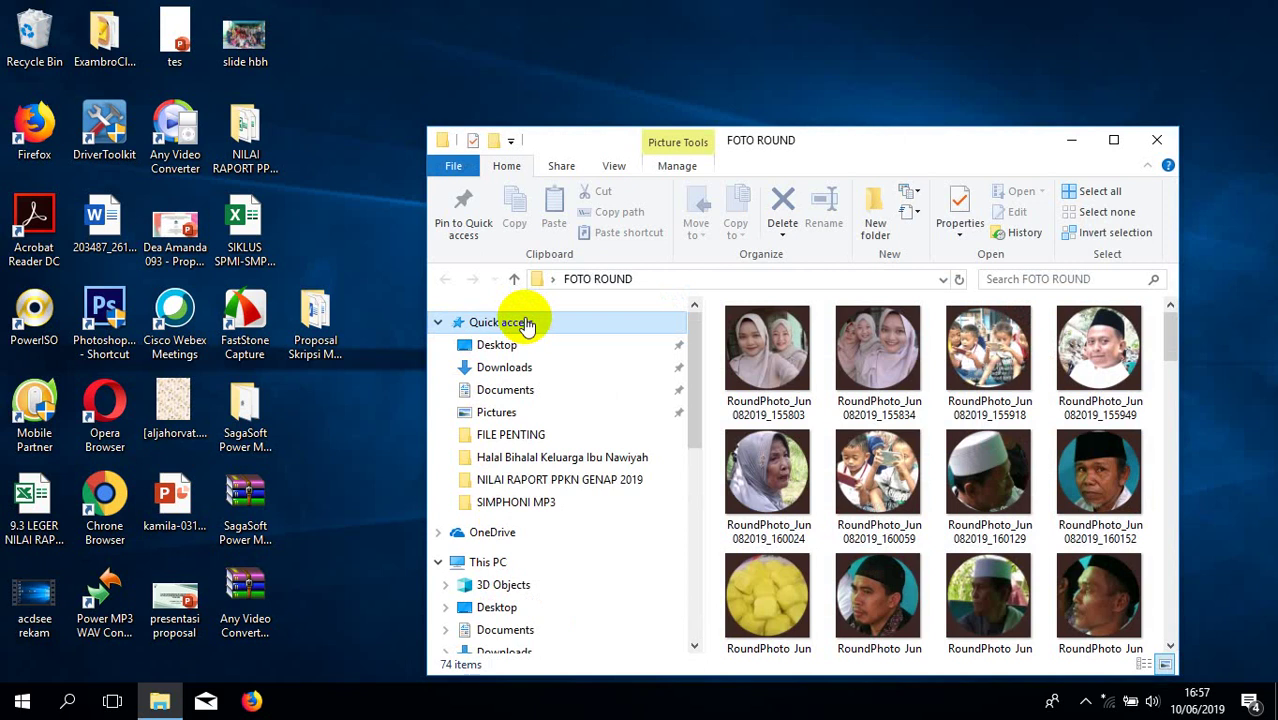
click(789, 358)
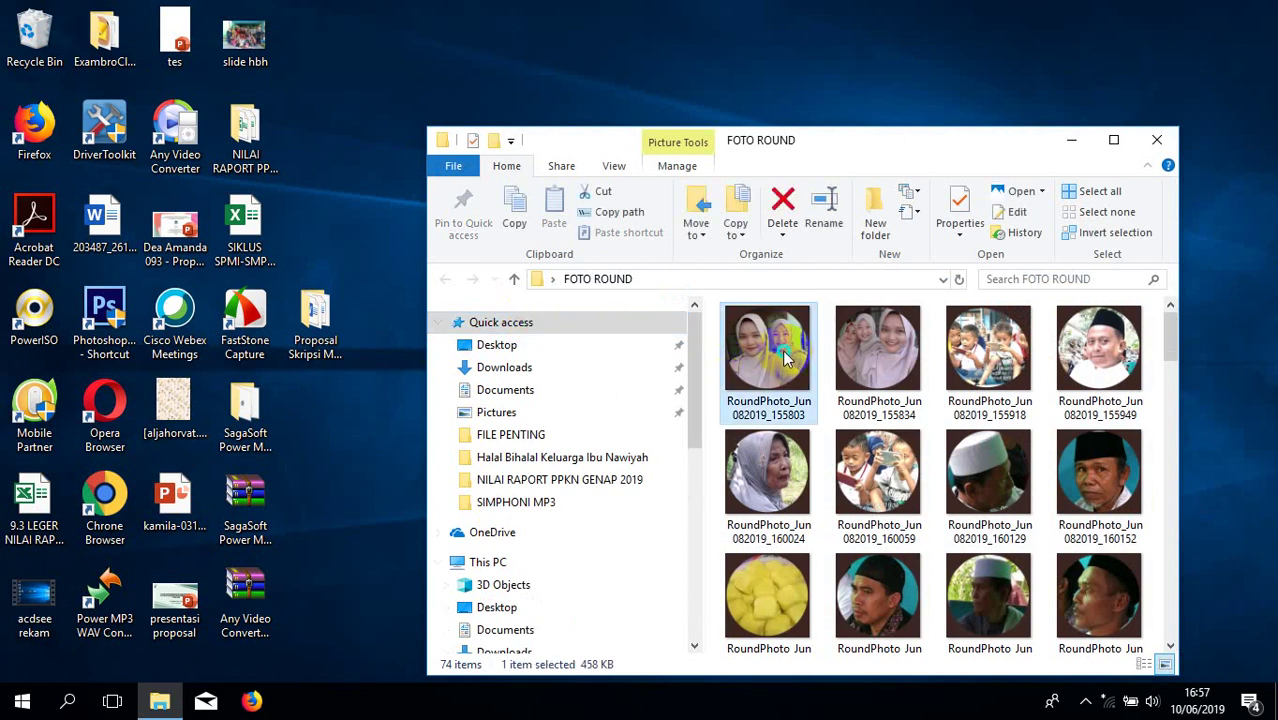
right_click(784, 350)
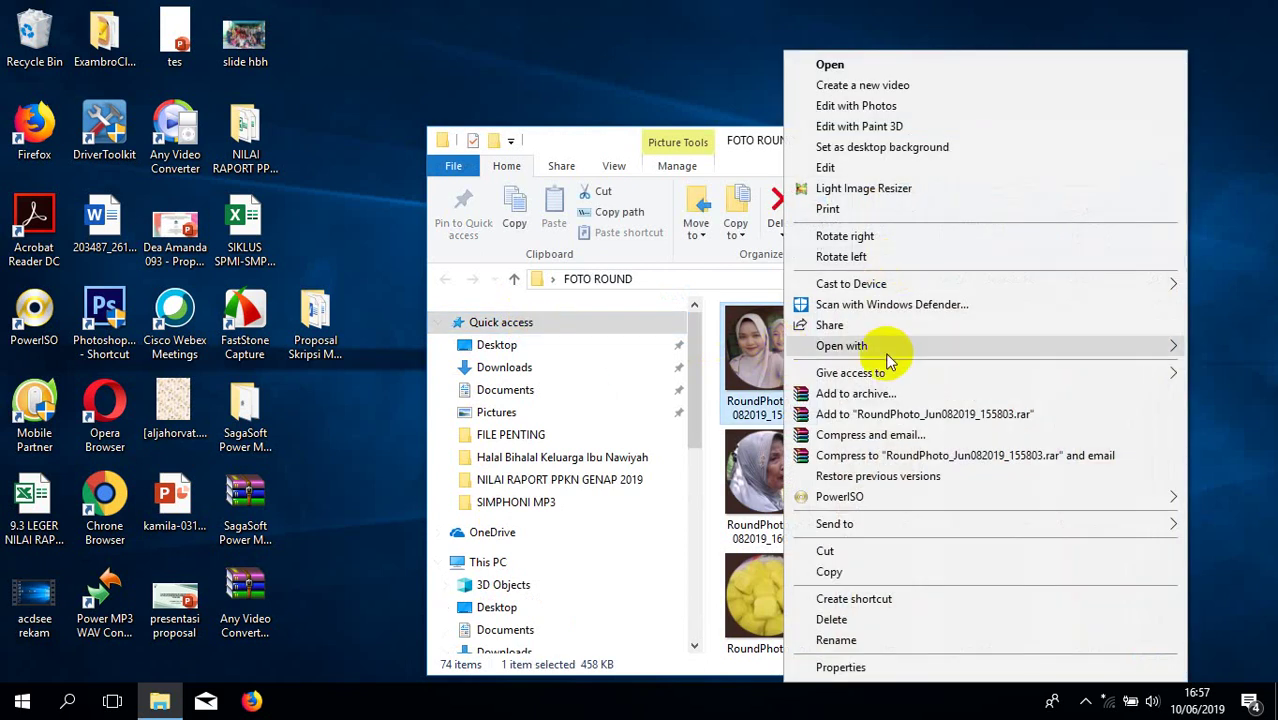
mouse_move(884, 350)
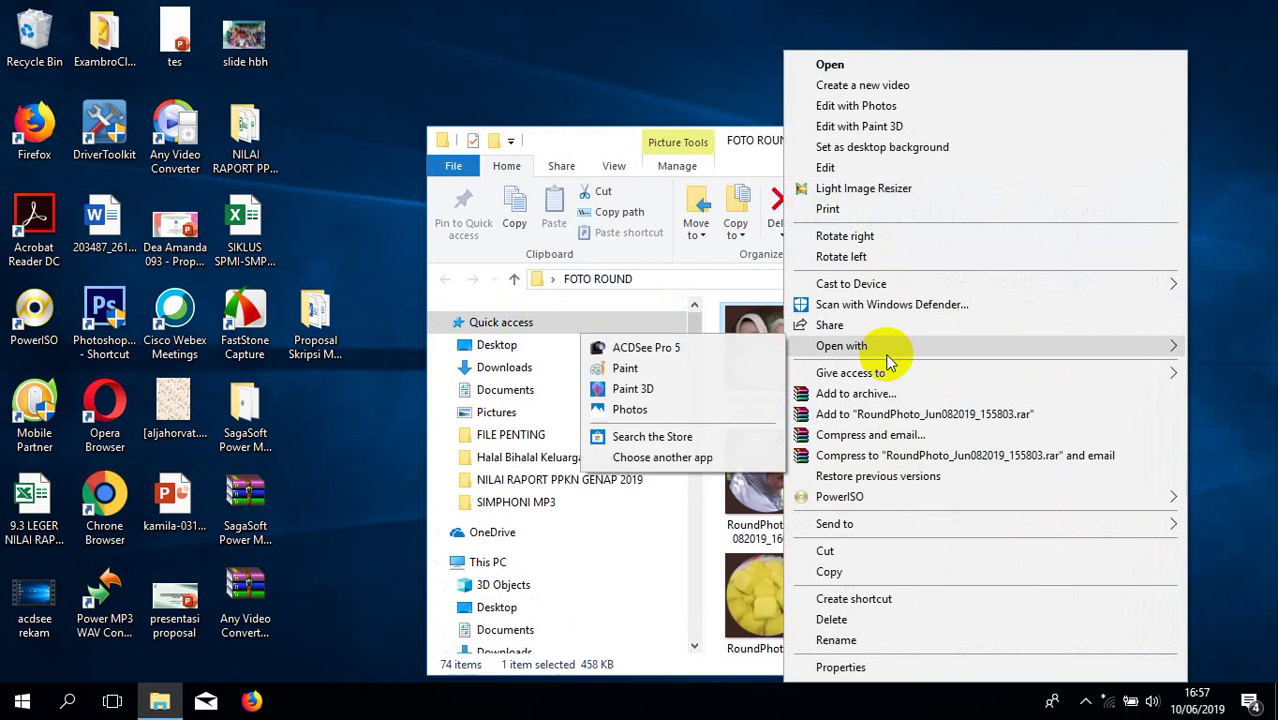
click(660, 348)
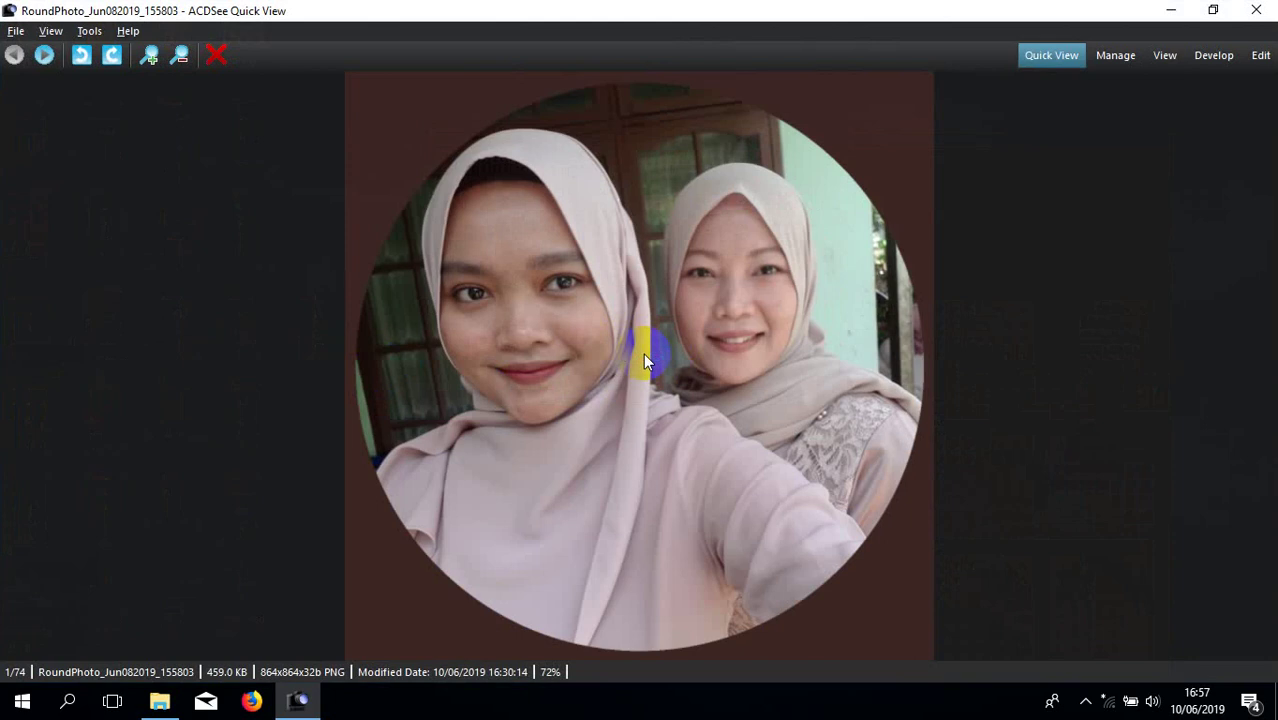
key(Escape)
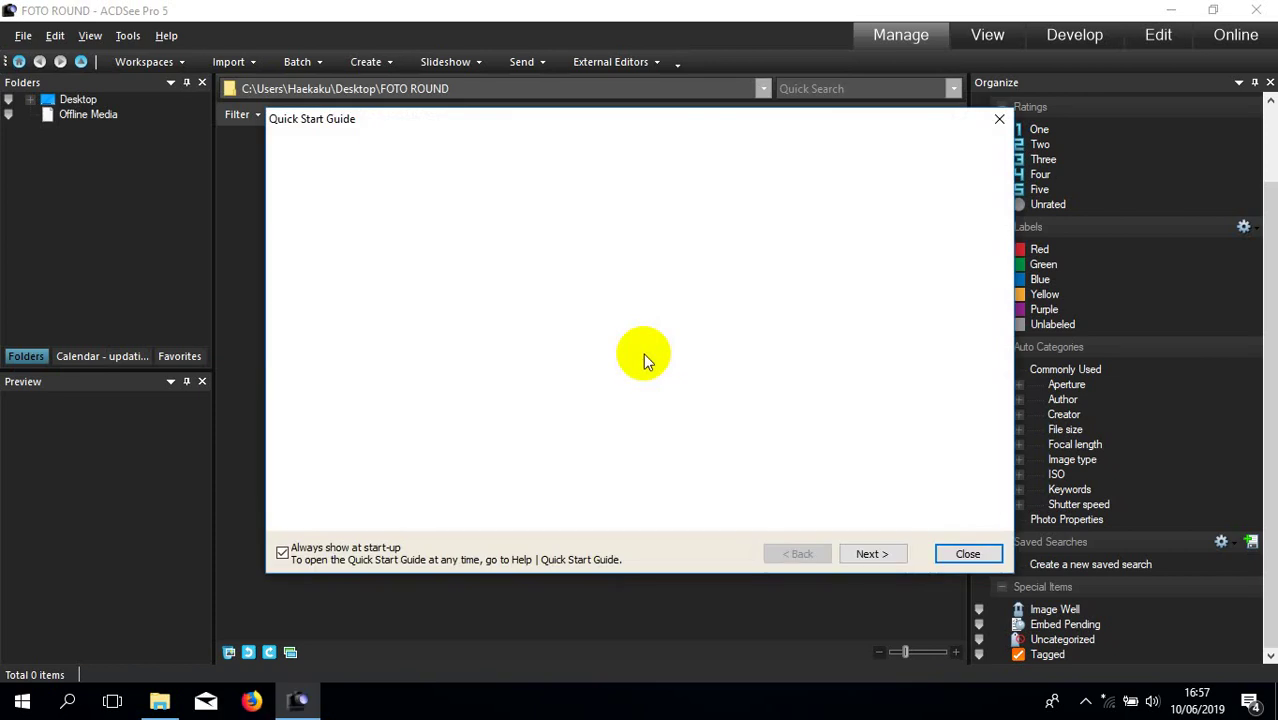
click(969, 554)
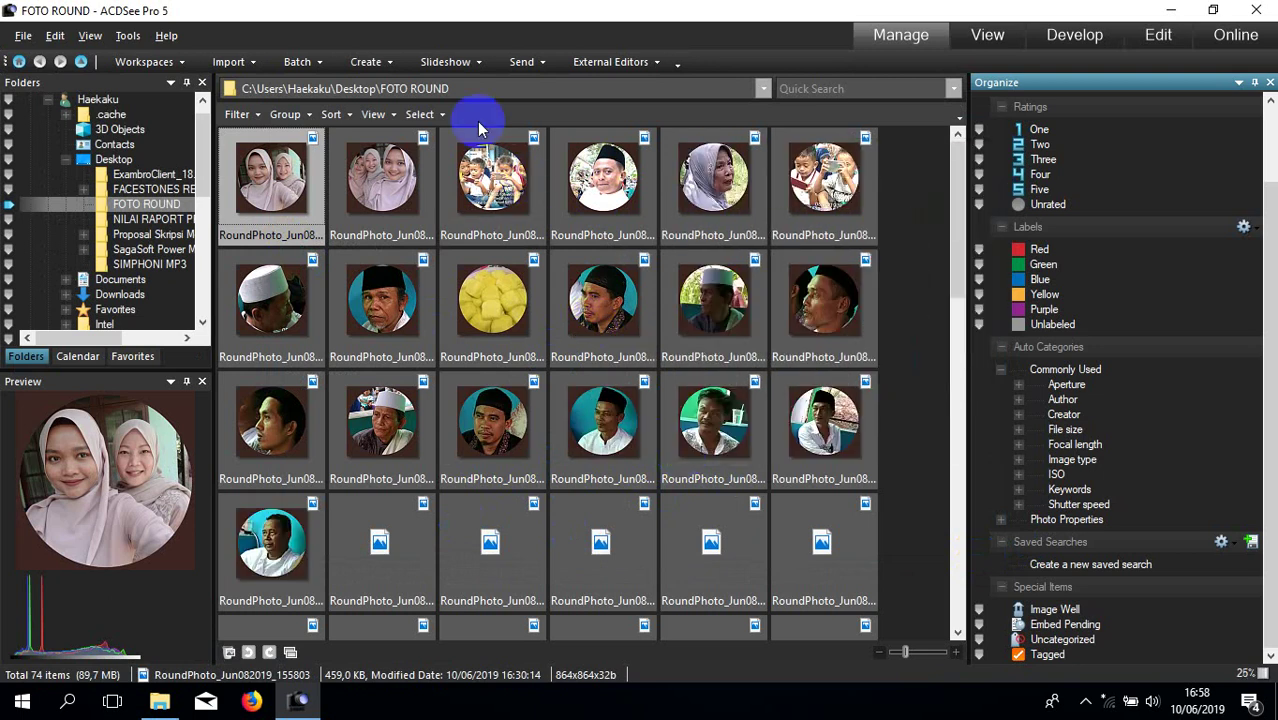
Open the slideshow configuration, clear the transition list and select all transitions again
click(479, 63)
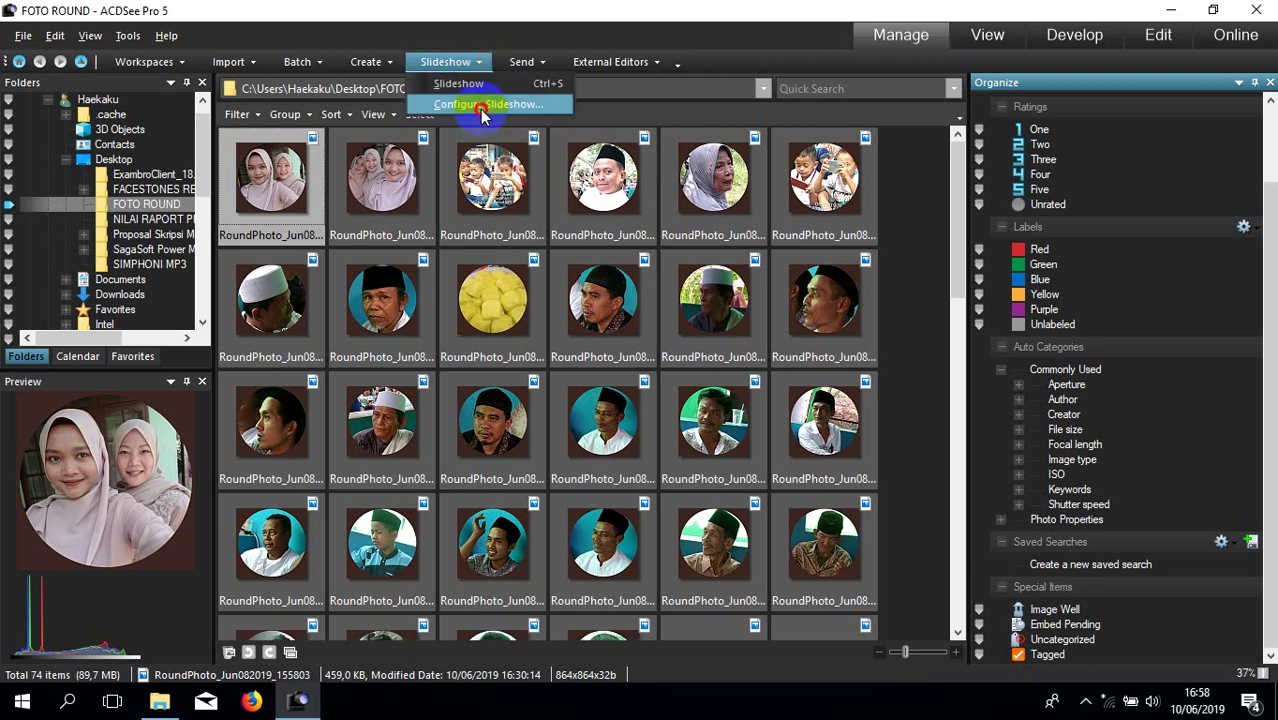
click(481, 106)
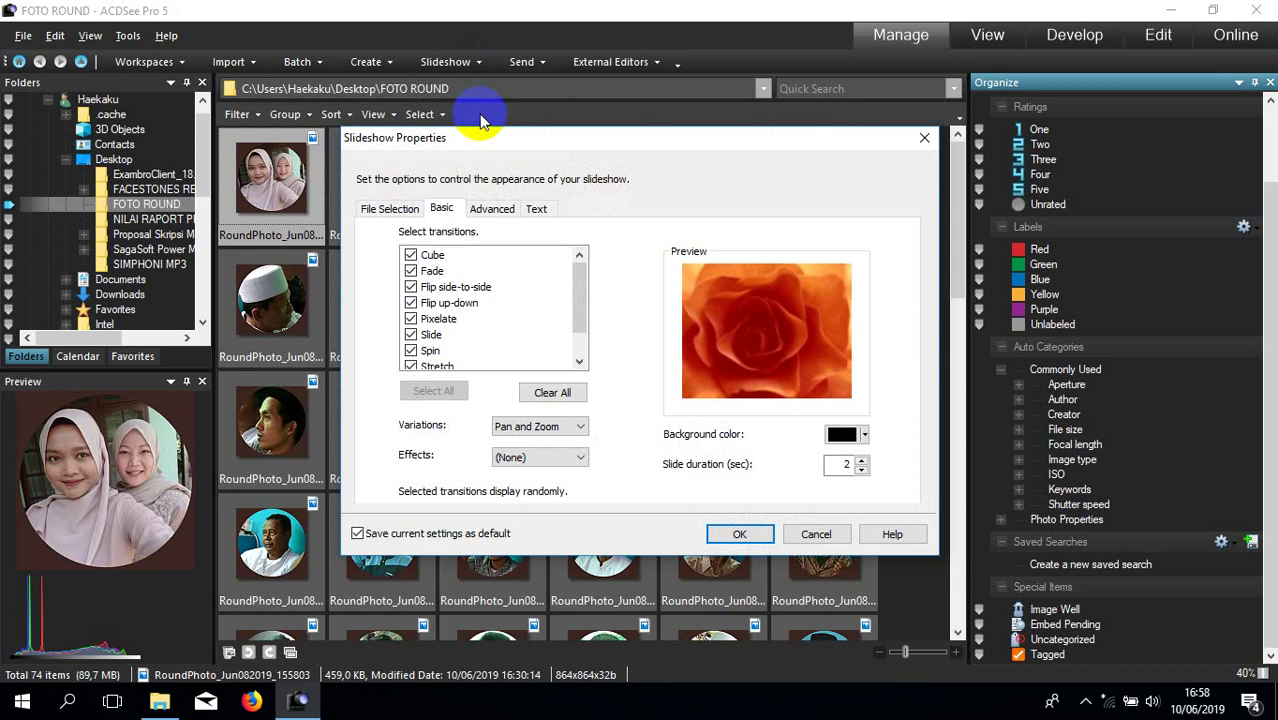
click(563, 396)
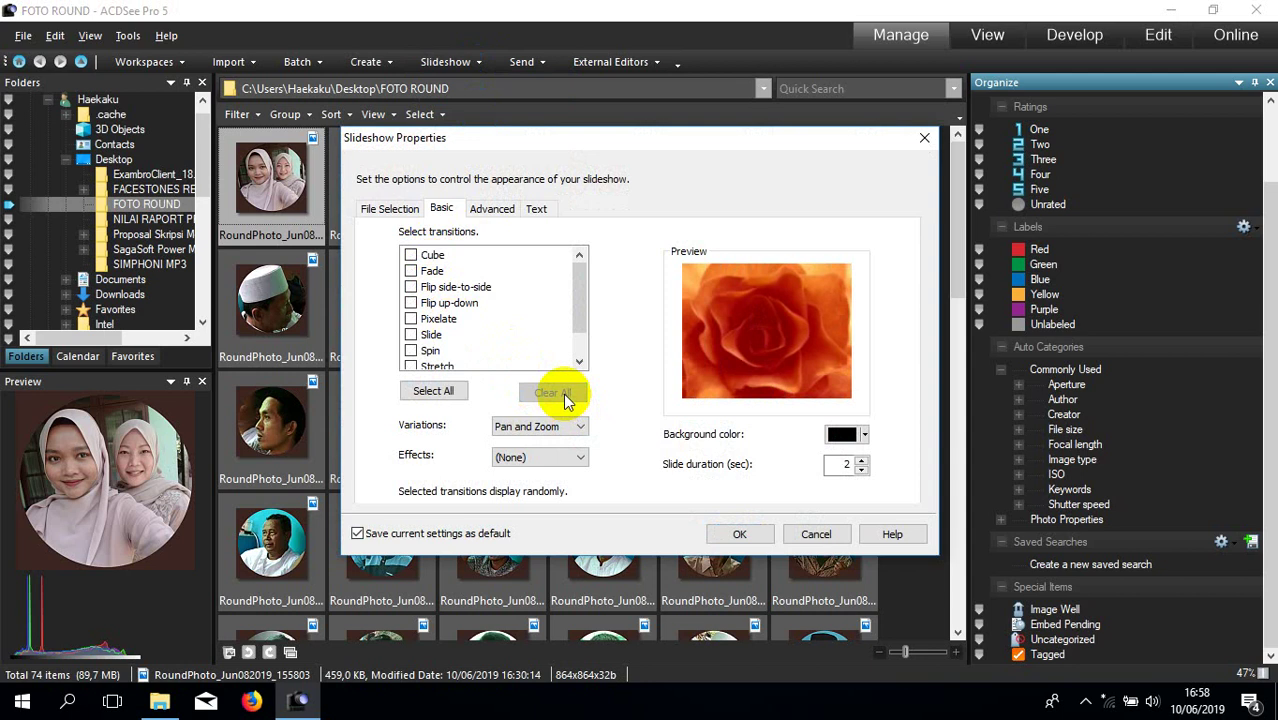
click(433, 393)
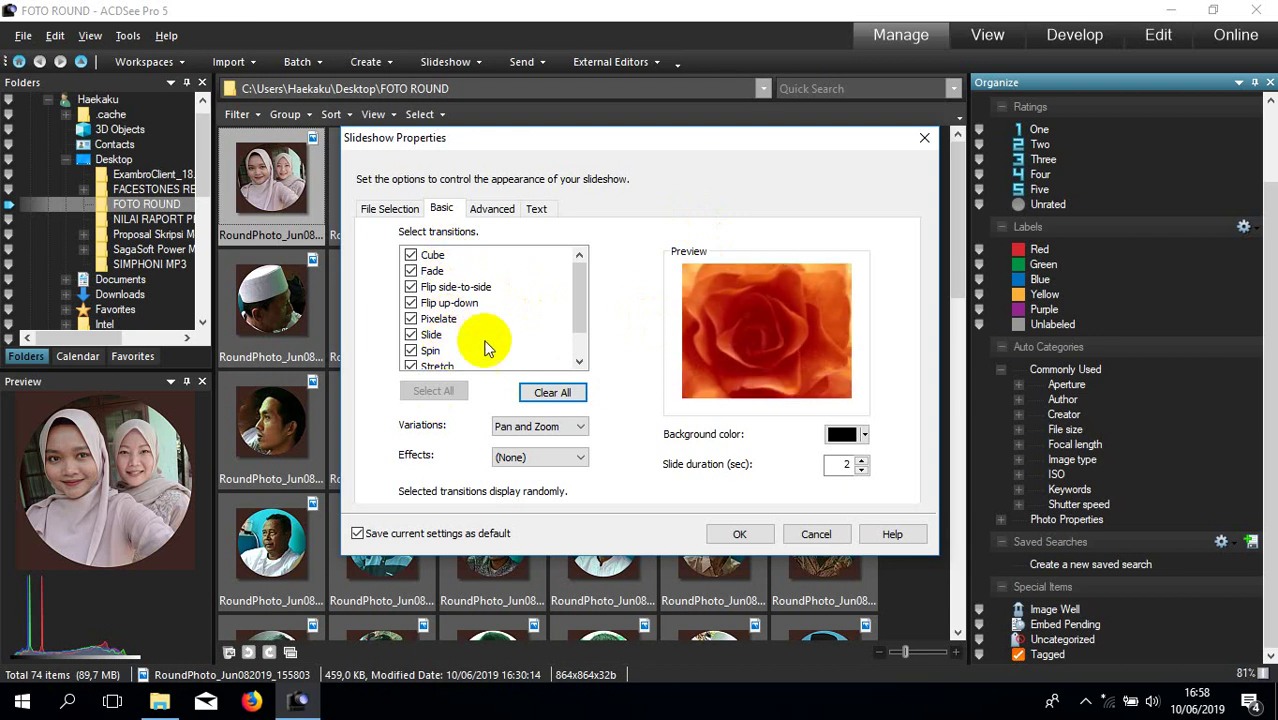
Set the slide duration to 3 seconds
click(862, 471)
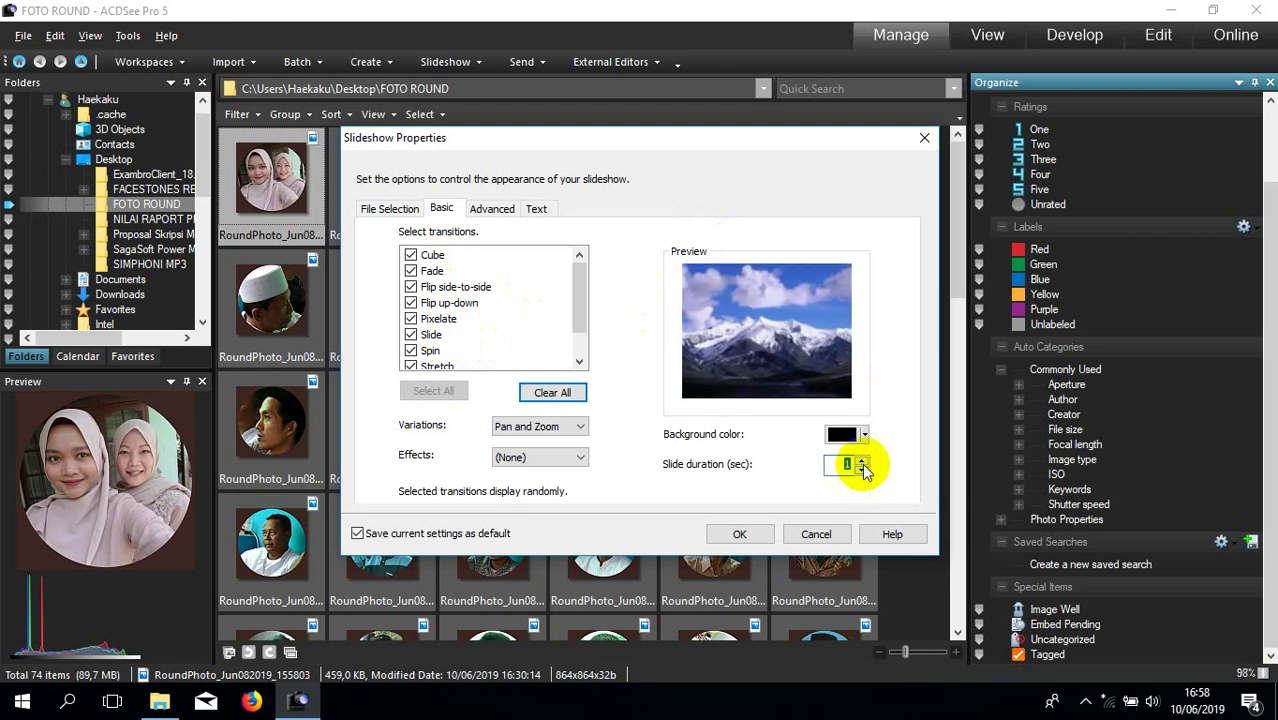
click(862, 461)
click(862, 461)
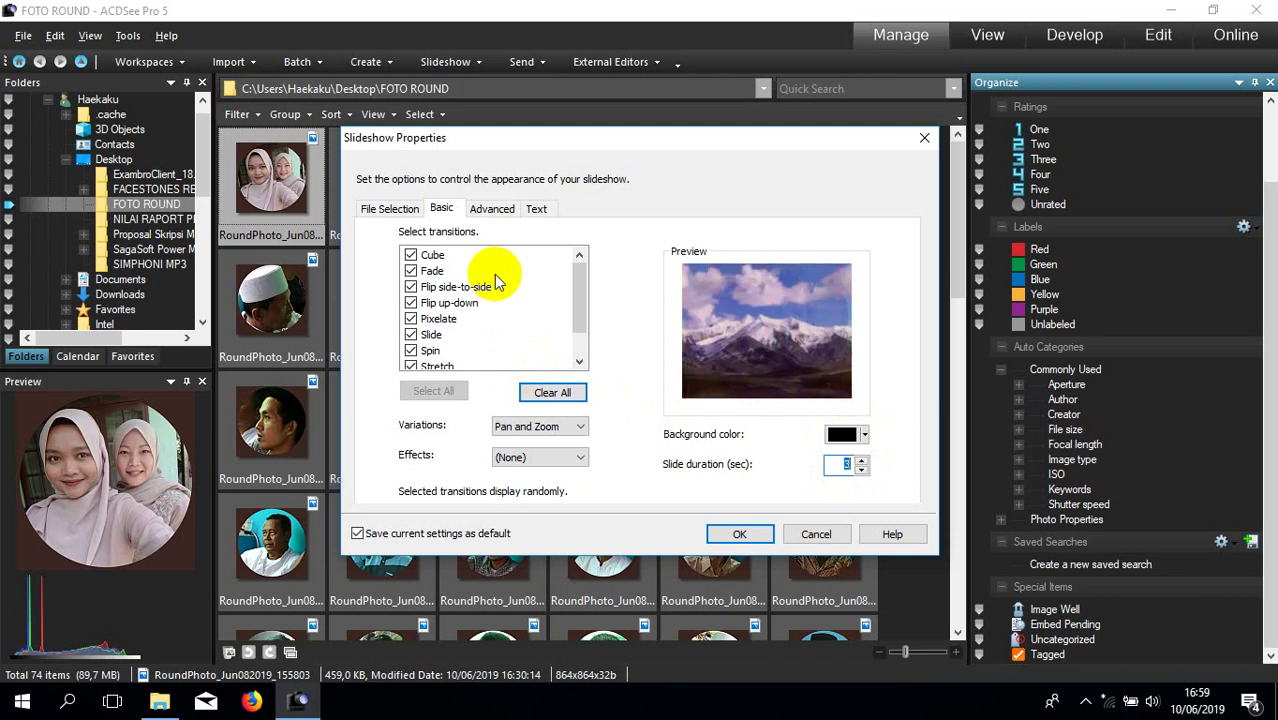
Set the slideshow's music directory to the SIMPHONI MP3 folder on the Desktop
click(491, 215)
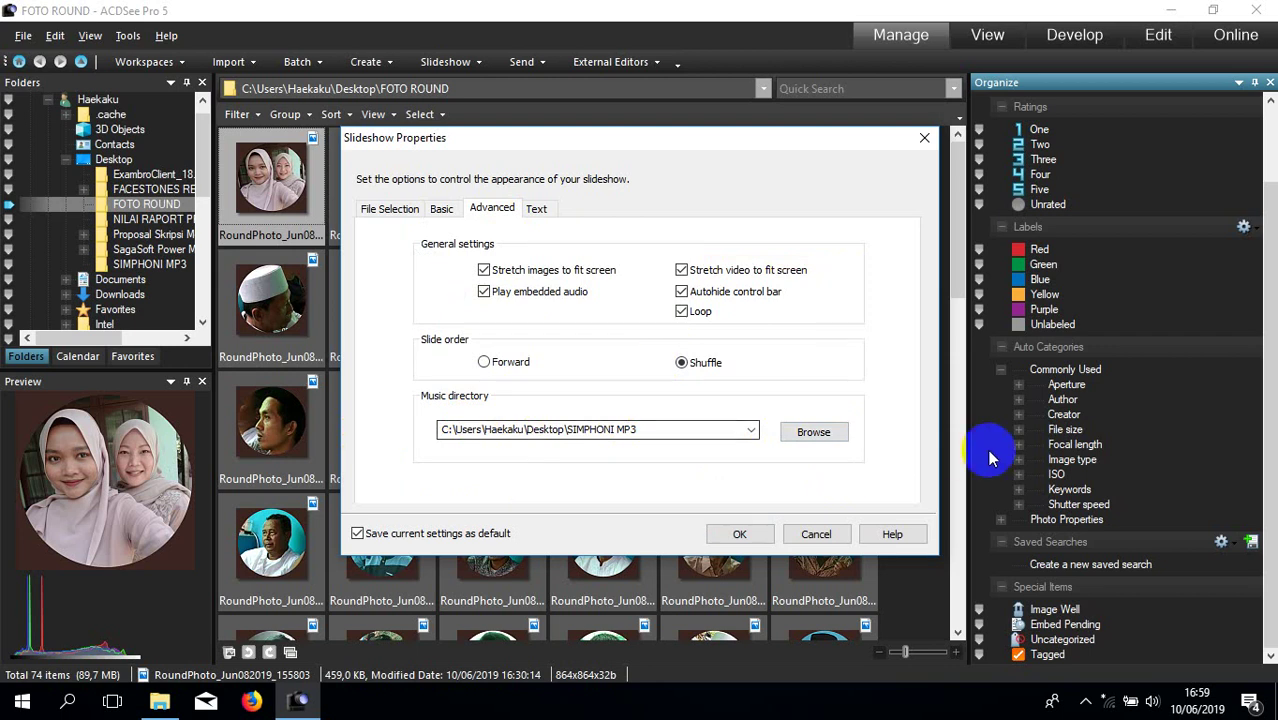
click(836, 435)
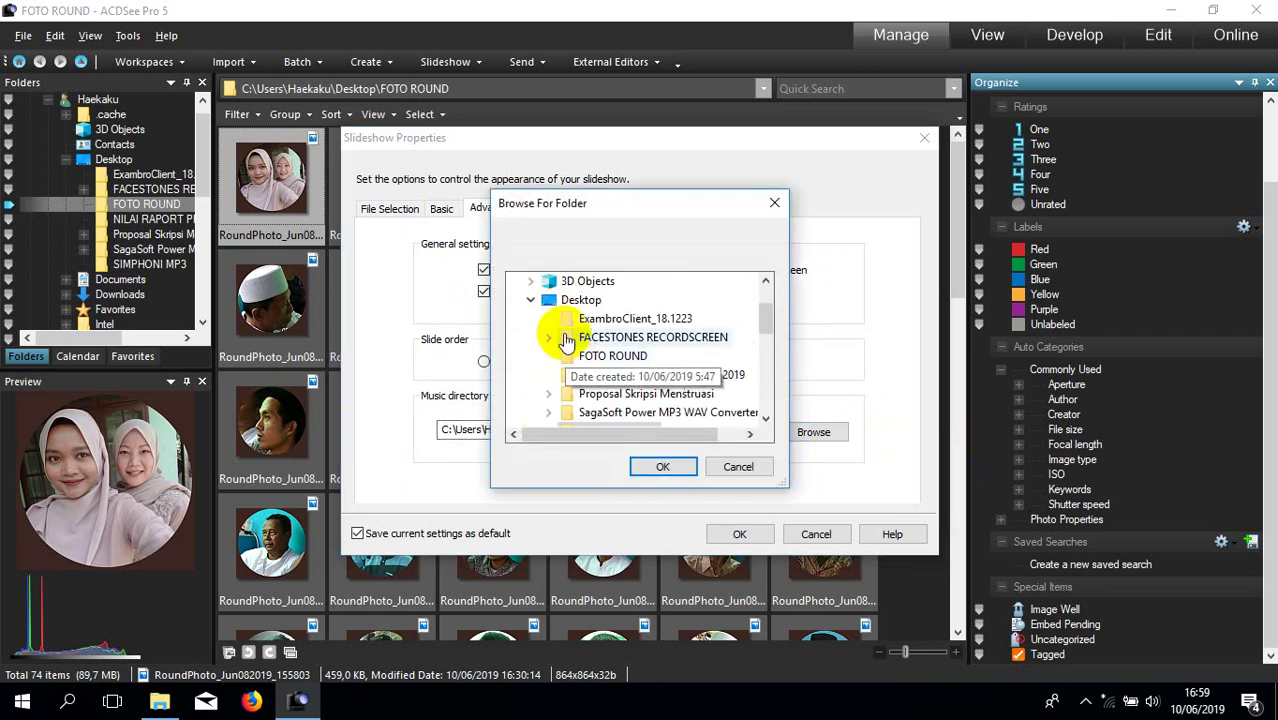
click(566, 304)
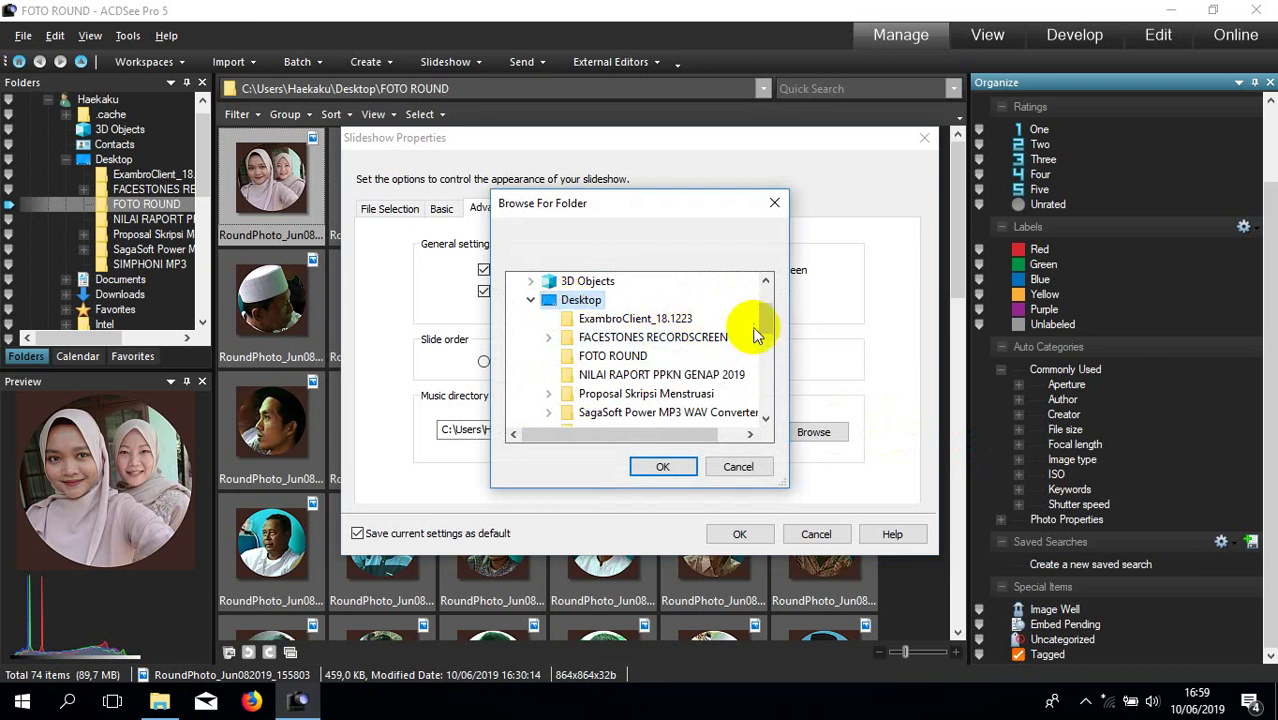
drag(766, 323, 768, 343)
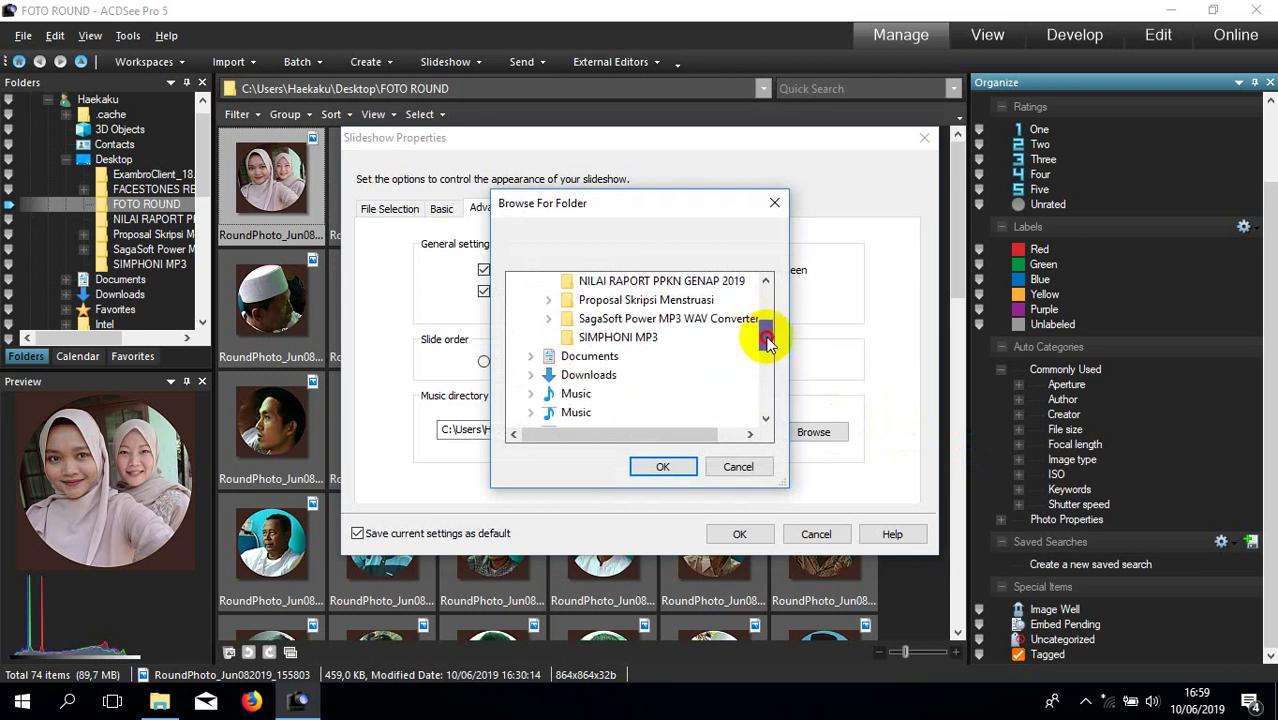
click(610, 346)
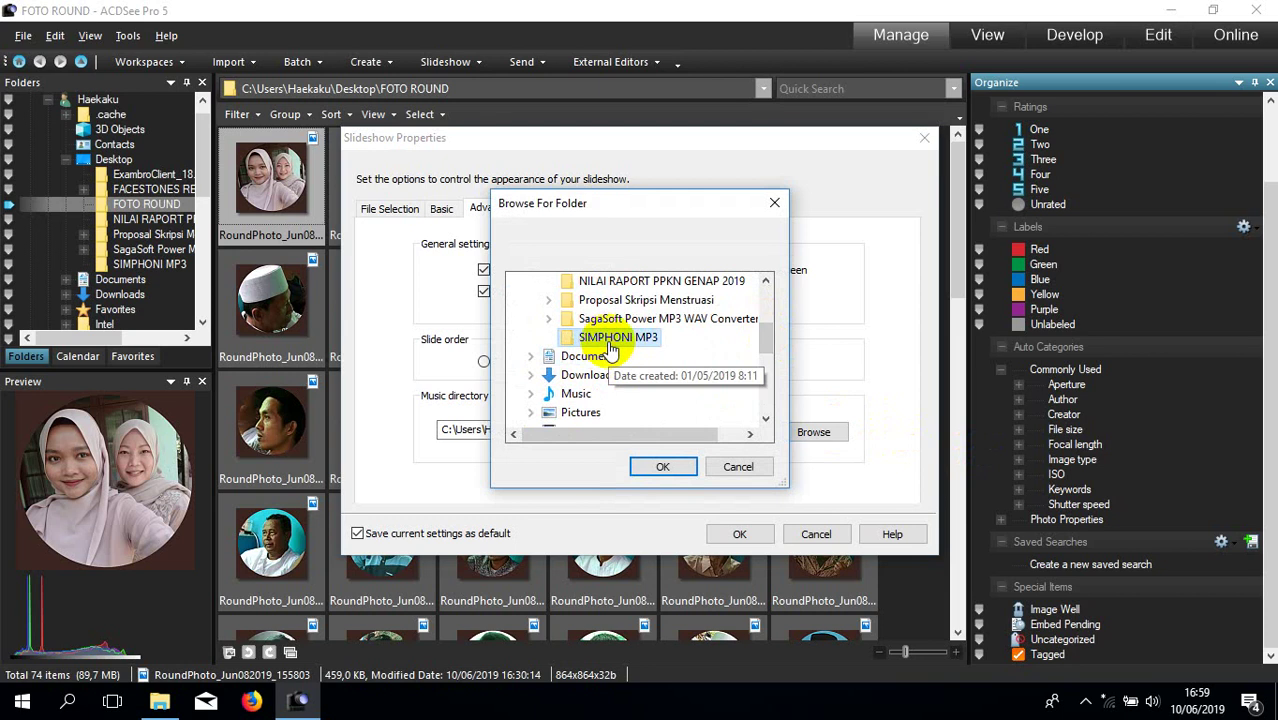
click(664, 465)
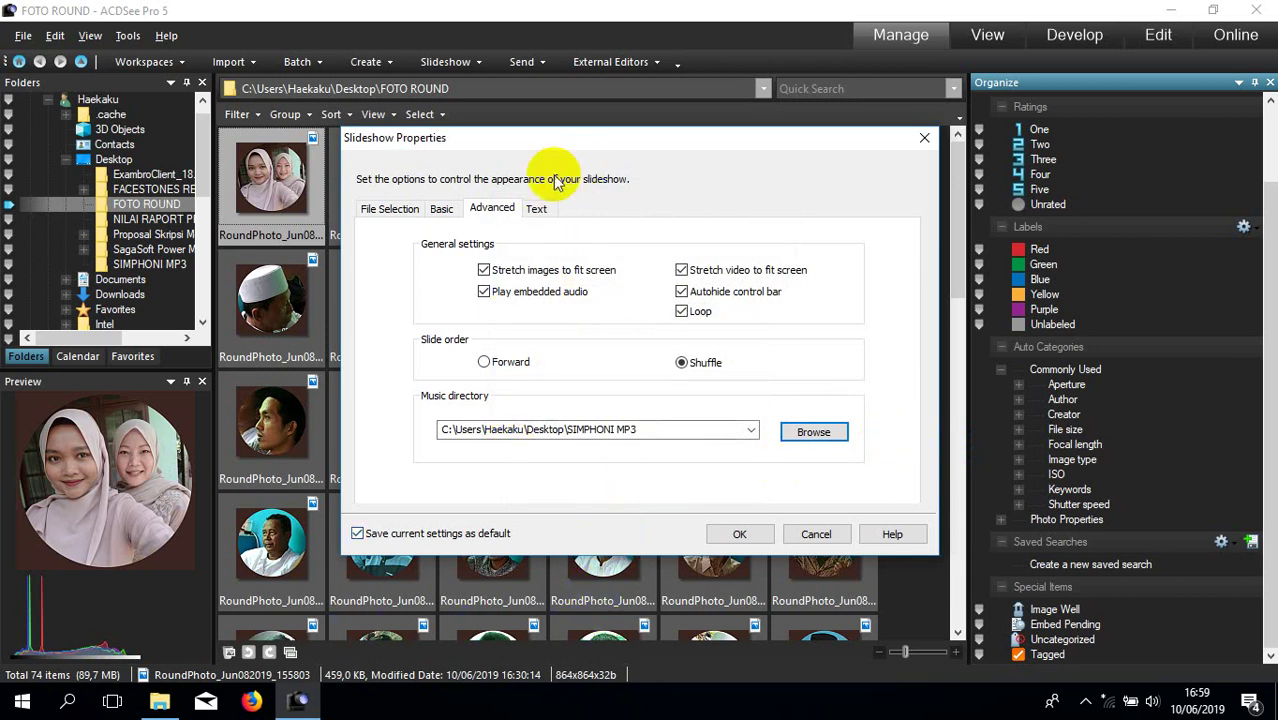
Review the slideshow's footer text and apply the slideshow properties
click(537, 210)
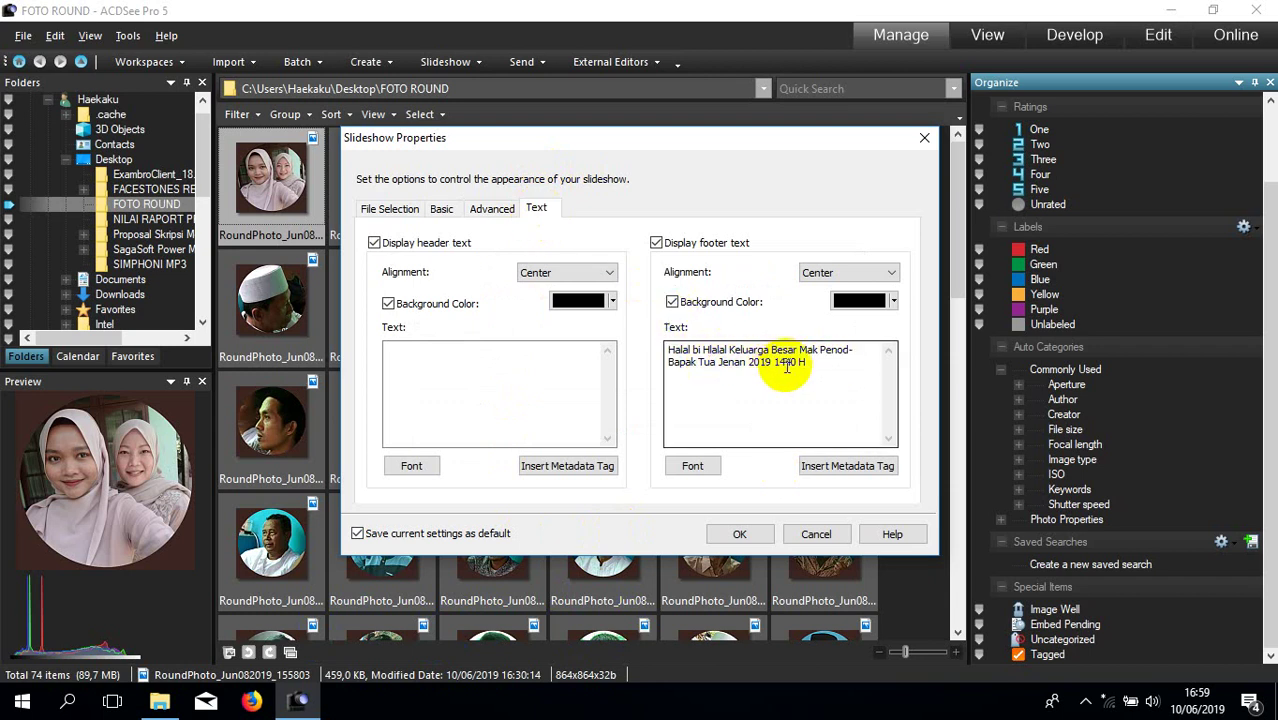
drag(810, 362, 647, 352)
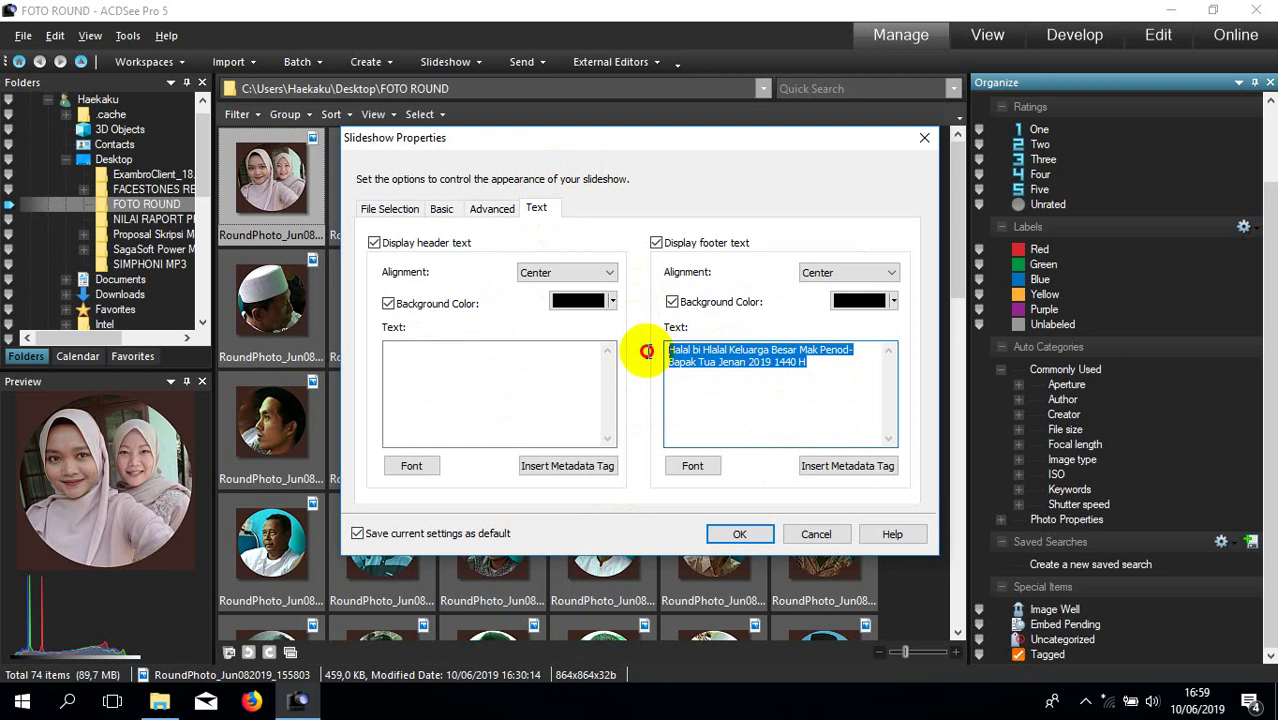
click(819, 379)
right_click(822, 380)
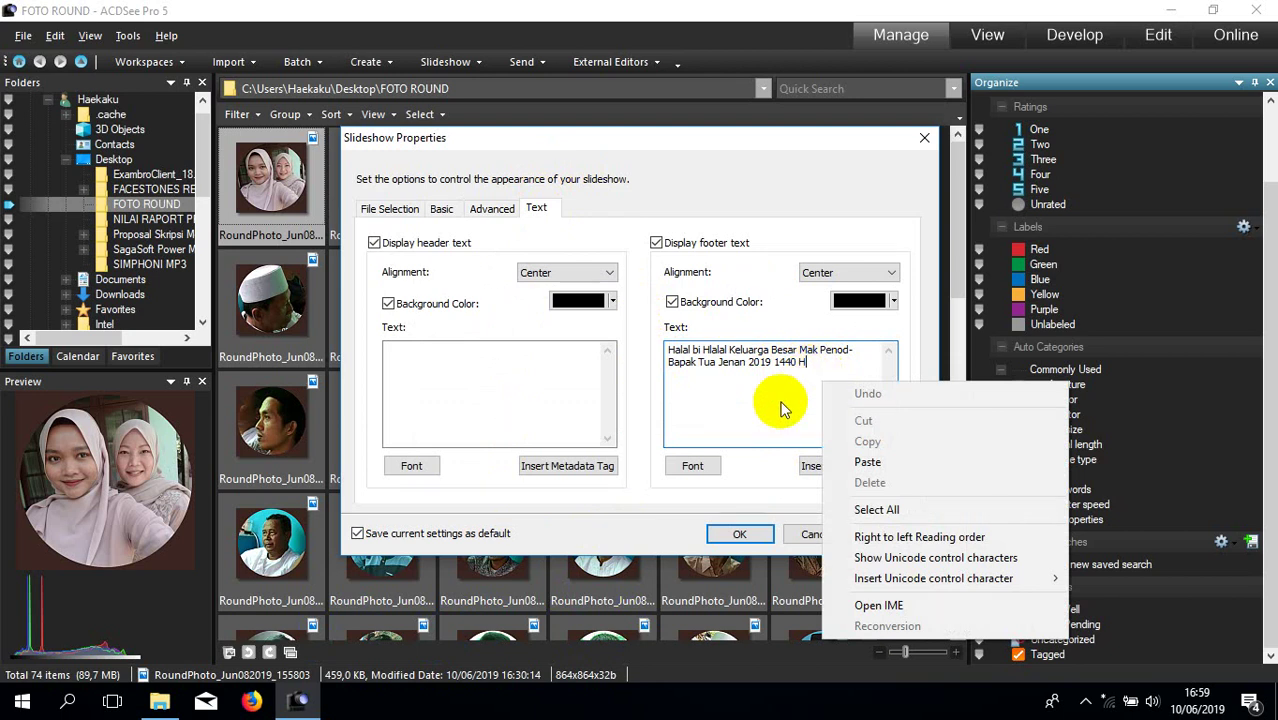
click(780, 402)
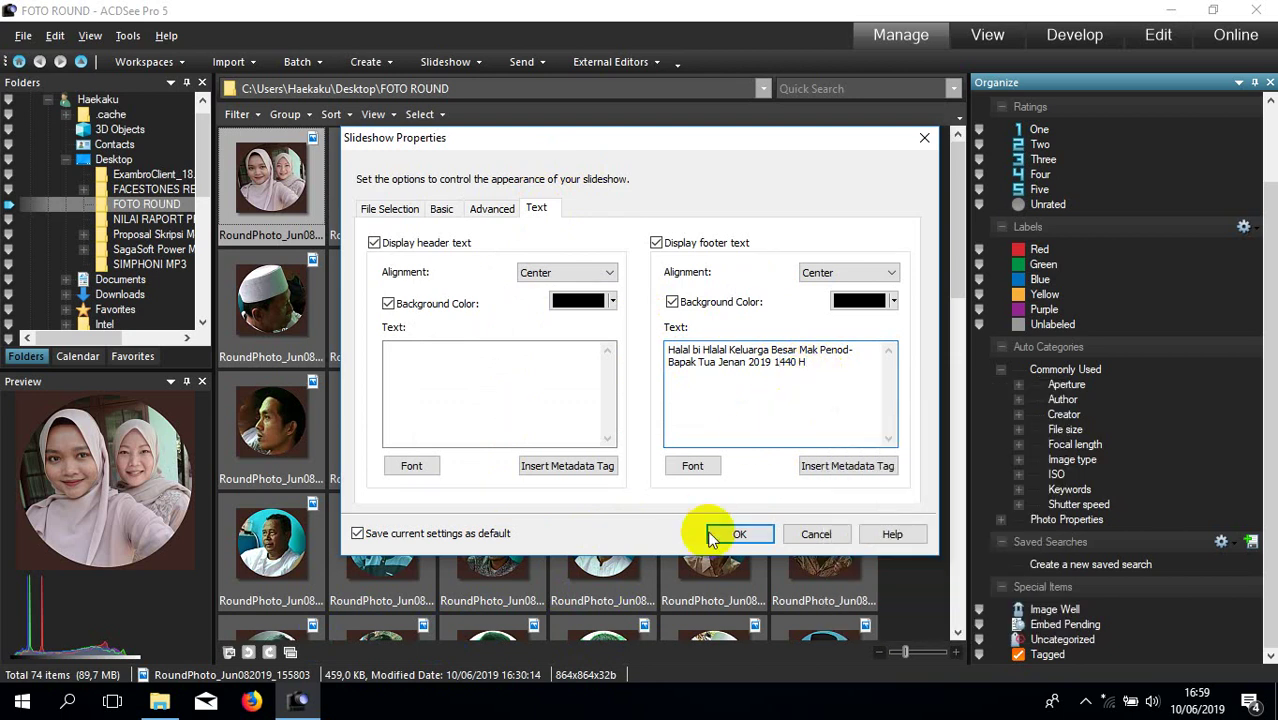
click(692, 466)
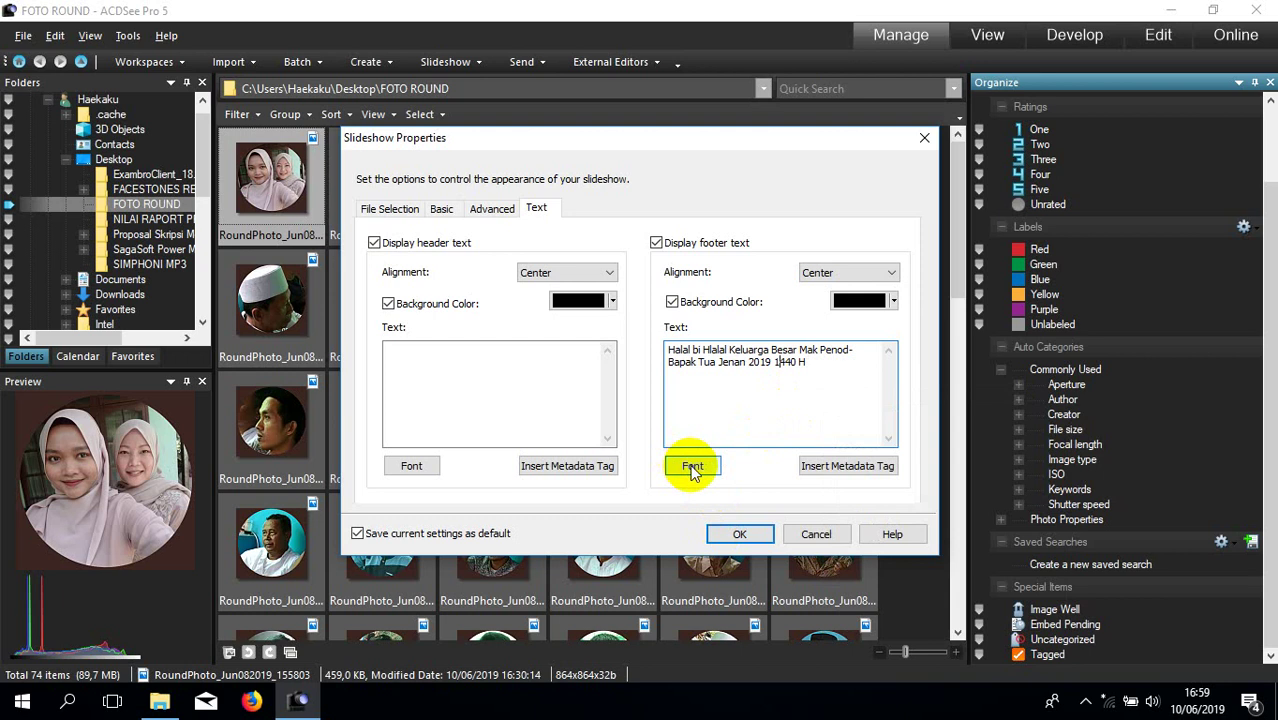
click(740, 533)
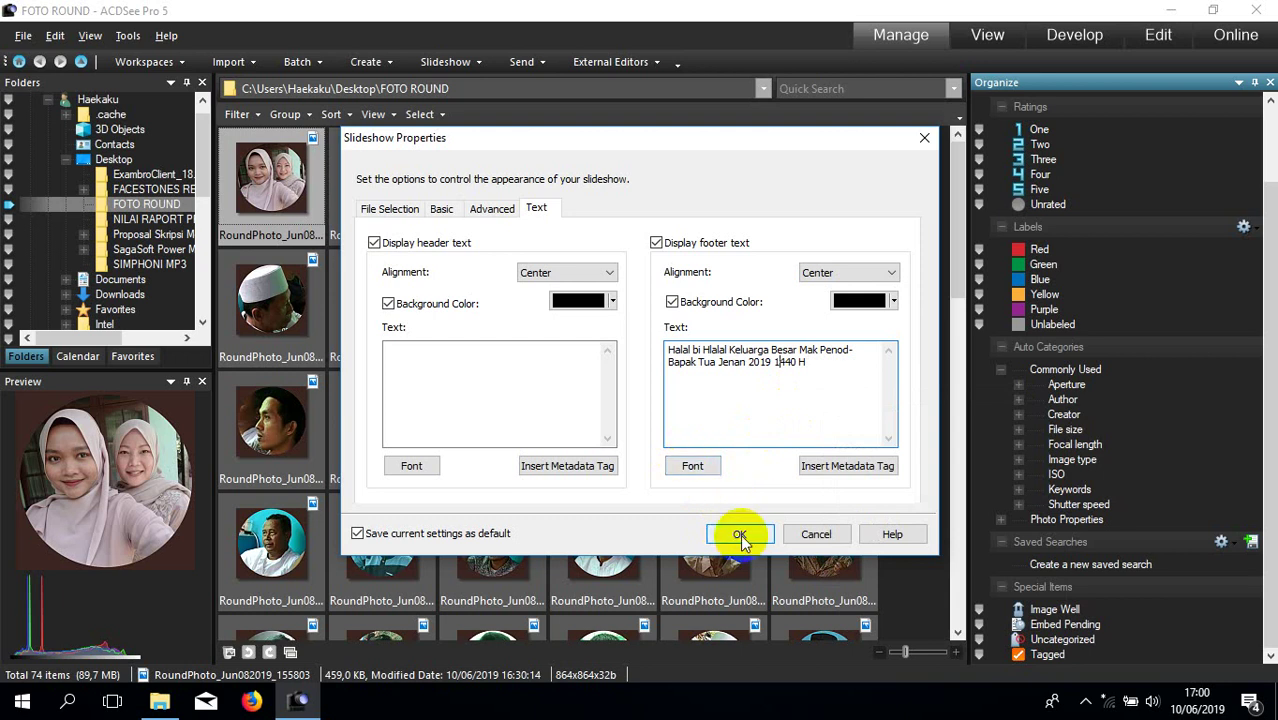
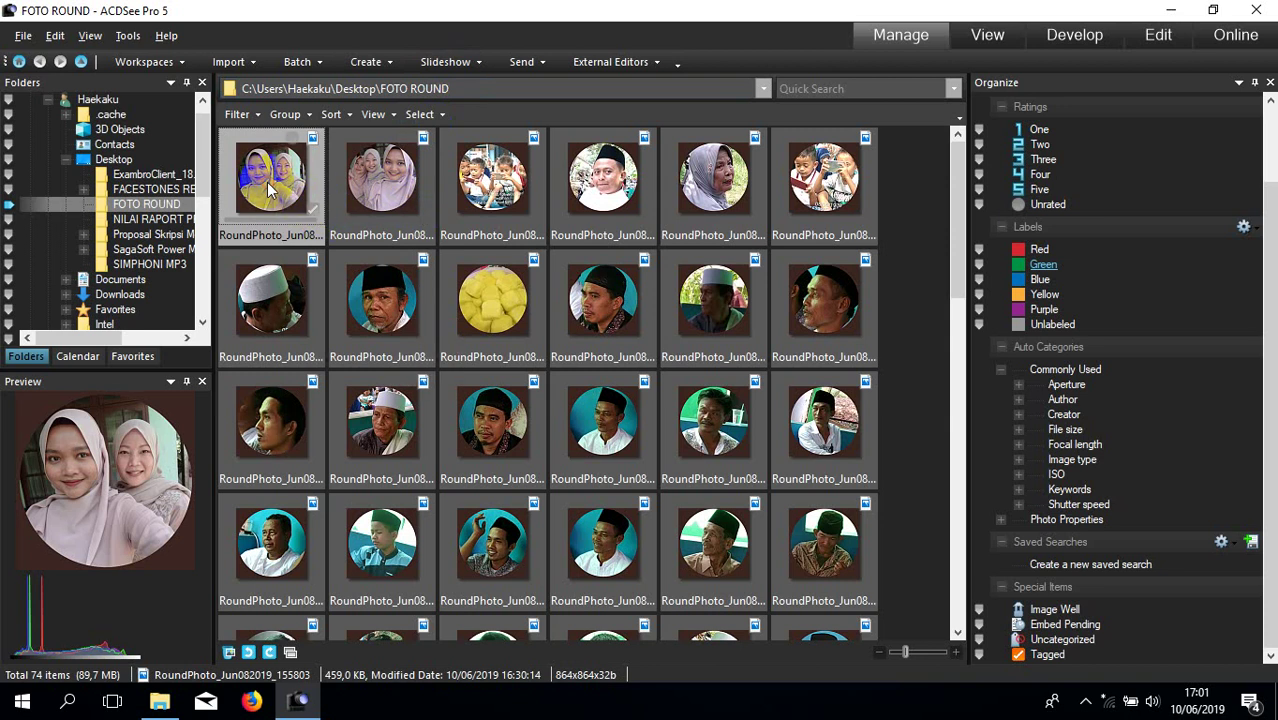
Select all photos in the FOTO ROUND folder and start a PDF with the option to create one PDF file containing all images
key(ctrl+a)
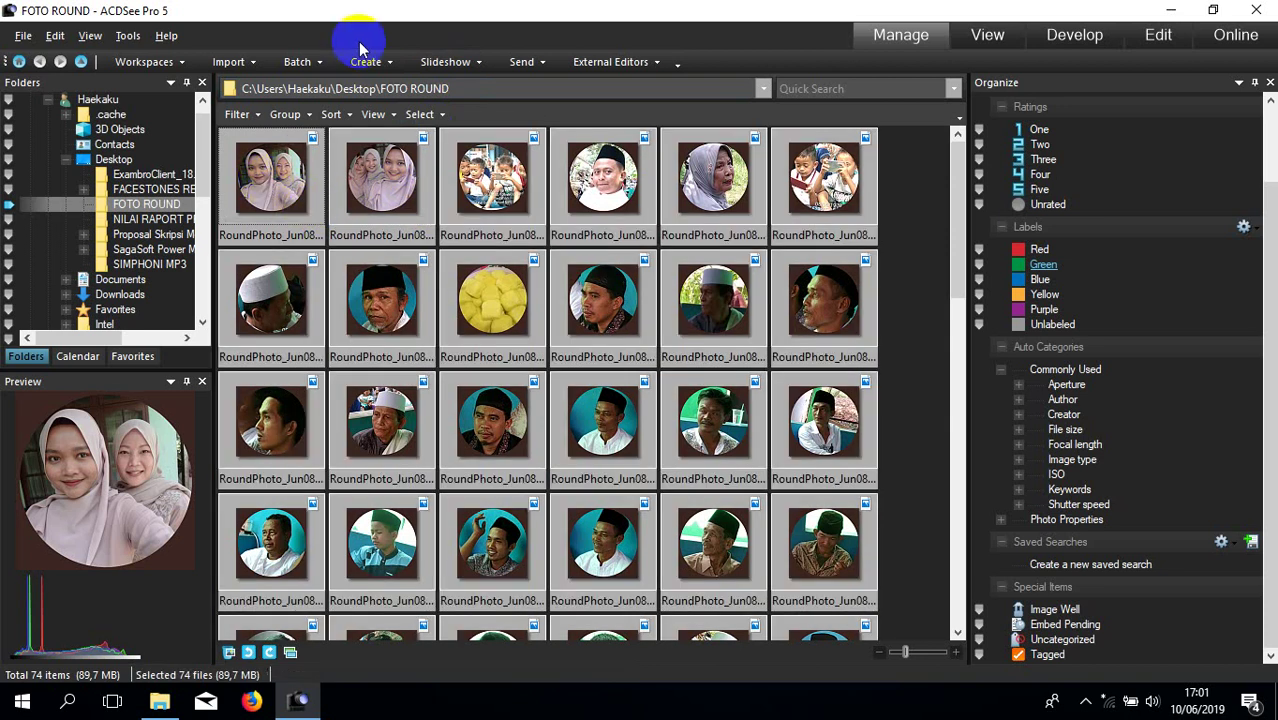
click(389, 63)
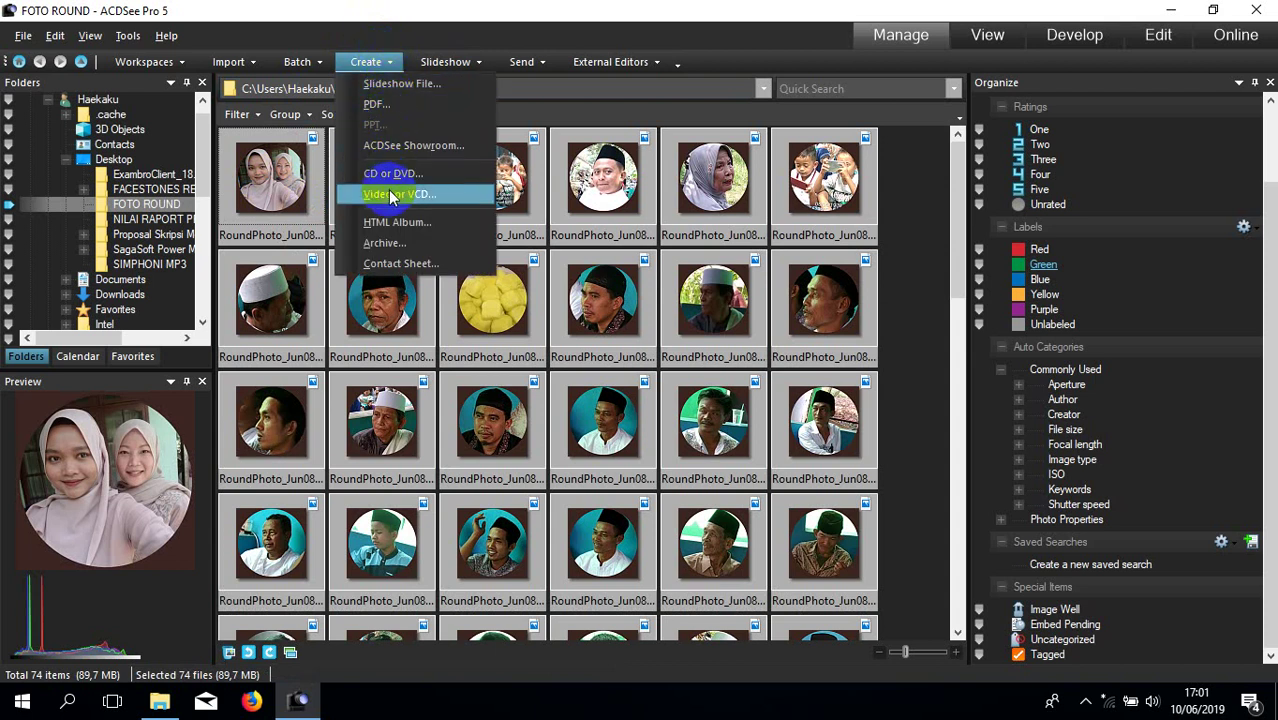
click(377, 106)
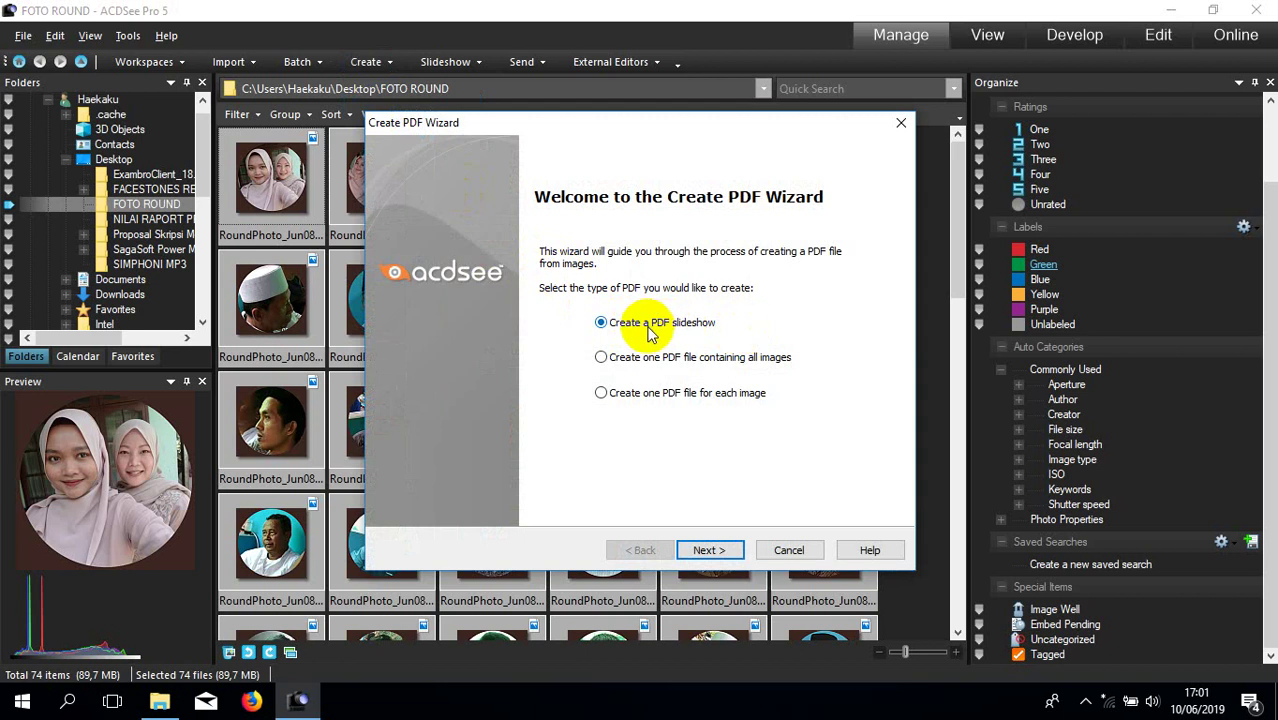
click(601, 358)
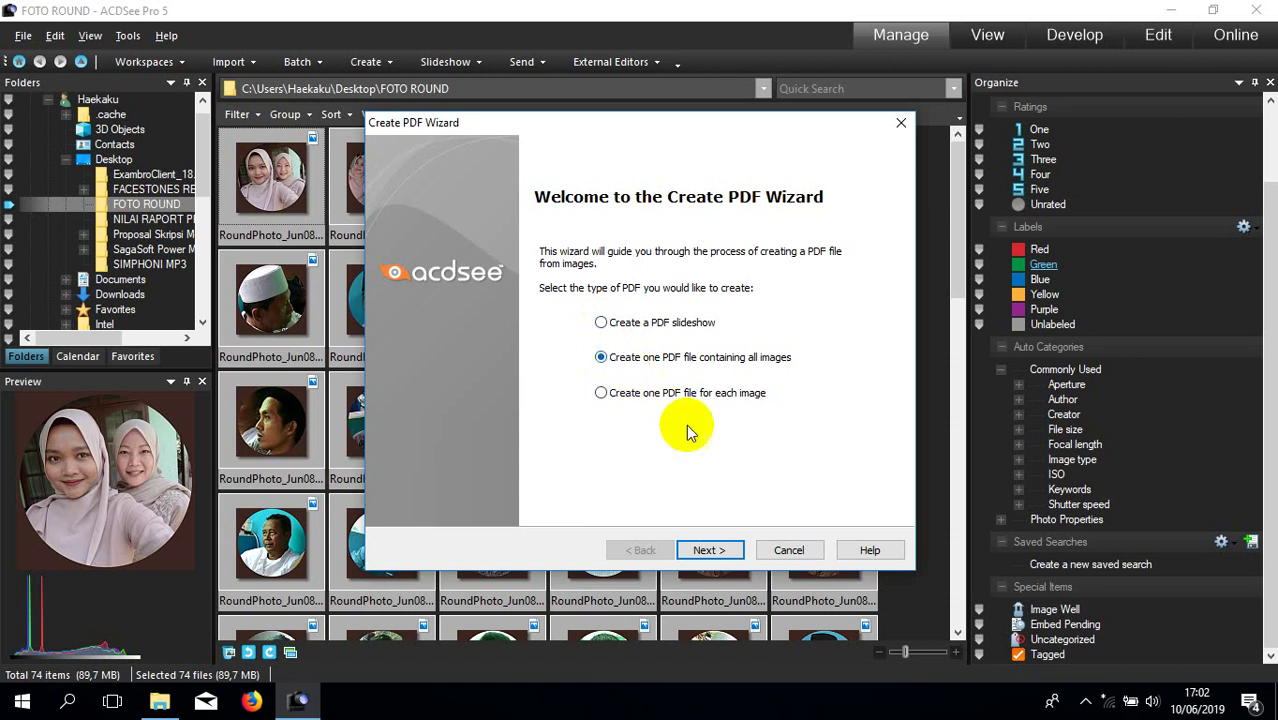
click(705, 558)
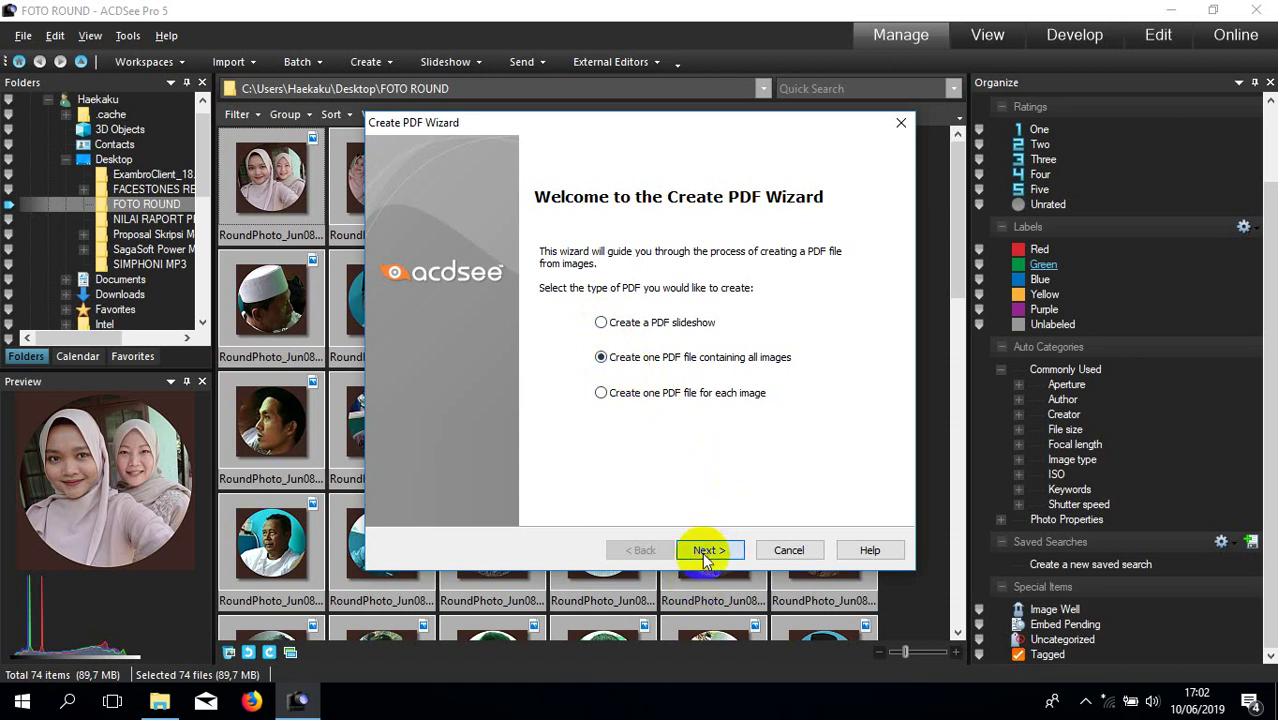
click(705, 558)
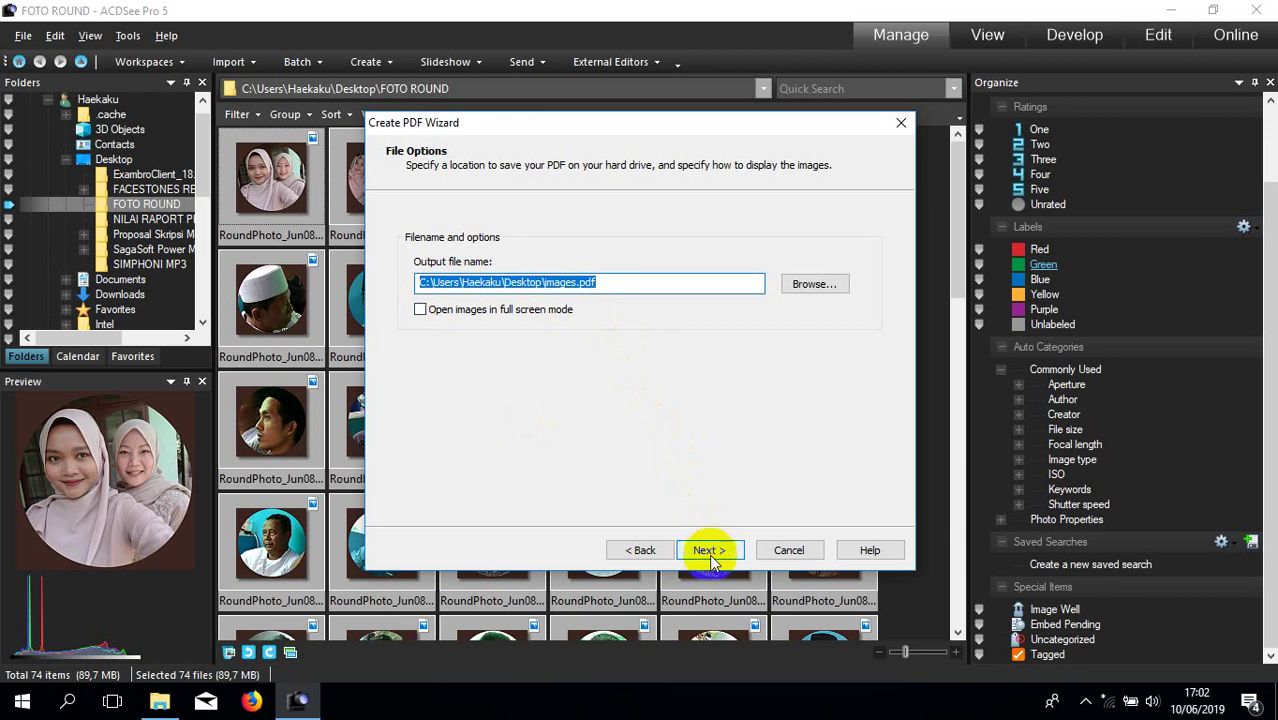
Set the PDF's images to open in full screen mode and create images.pdf on the Desktop
click(420, 310)
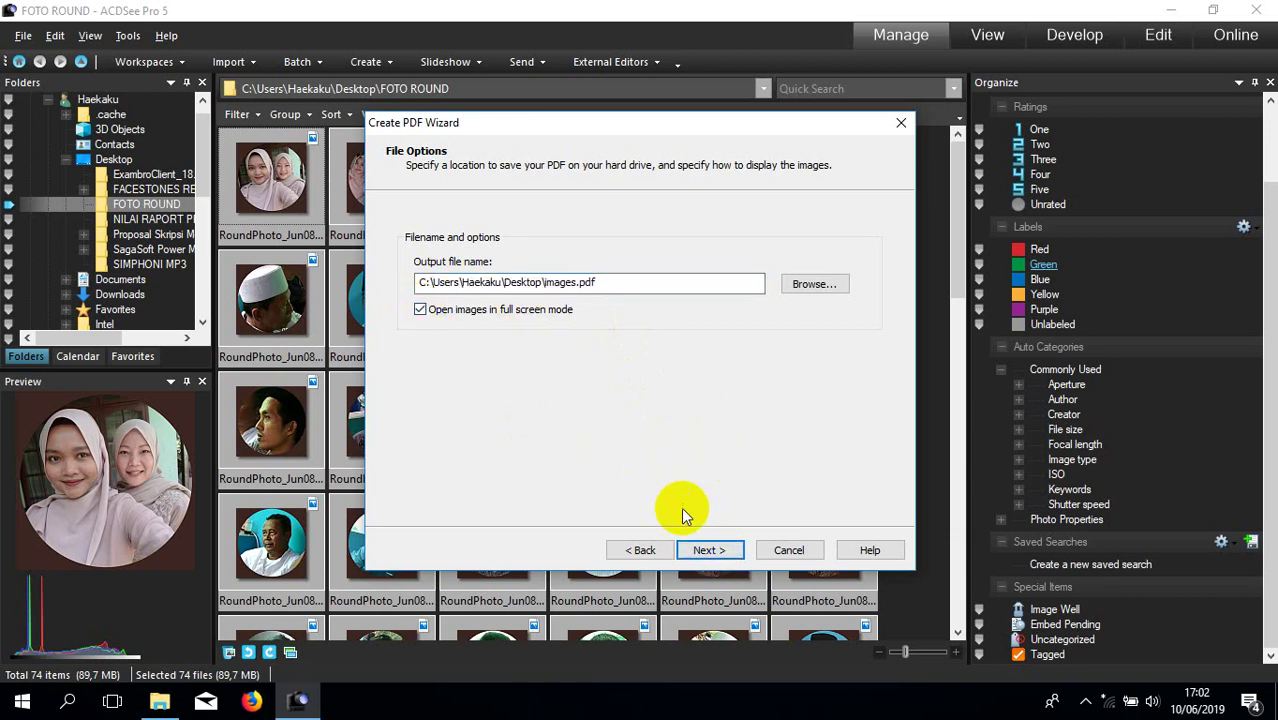
click(701, 552)
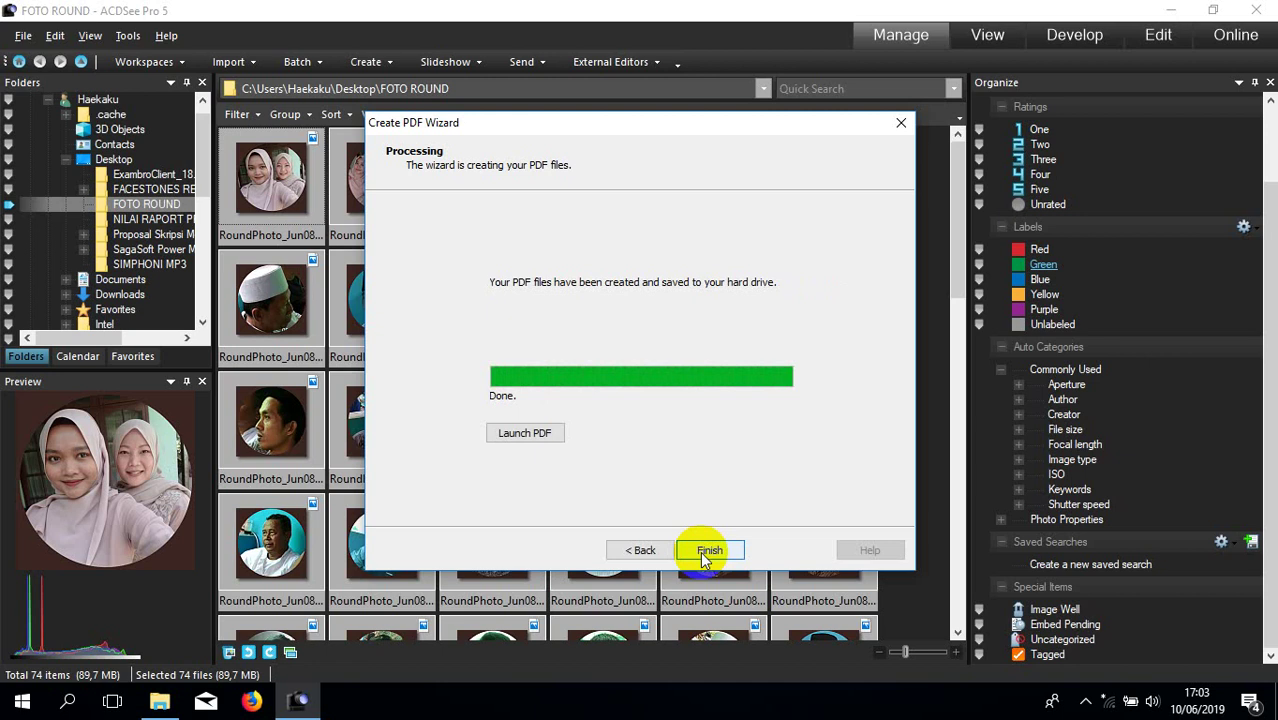
click(707, 551)
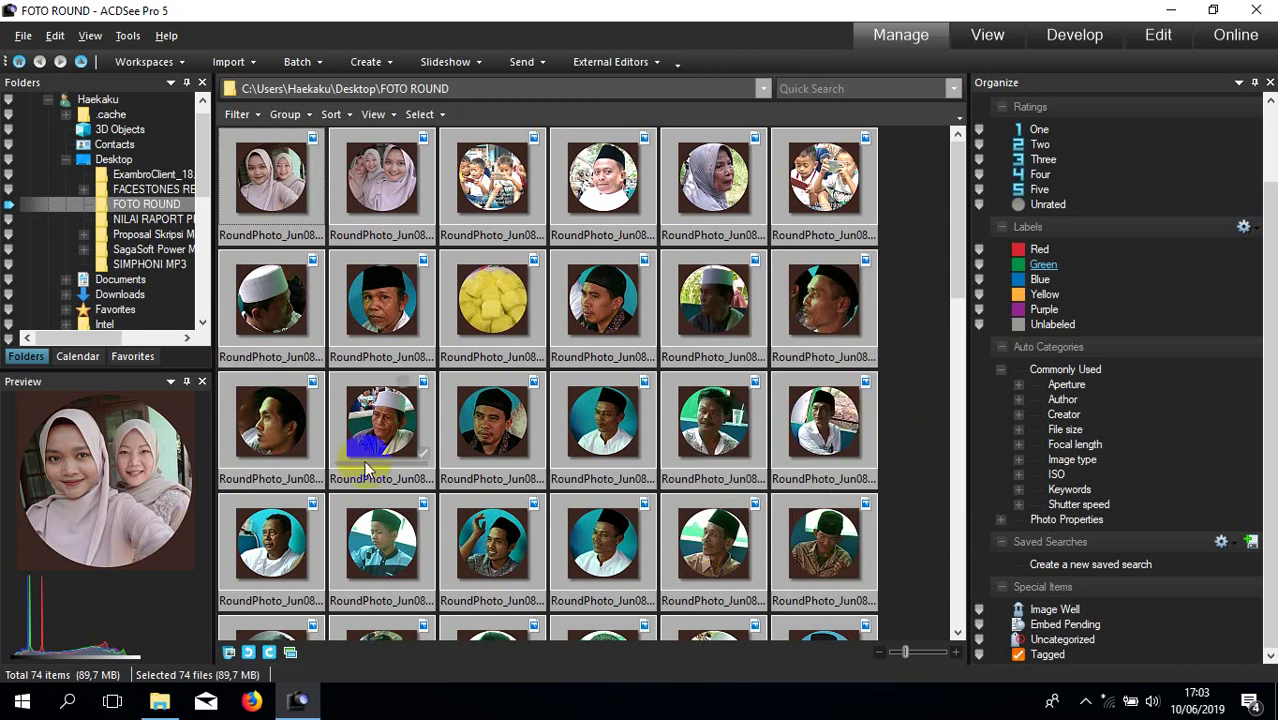
Try to create a PPT presentation from all the photos and from only the first four
click(392, 63)
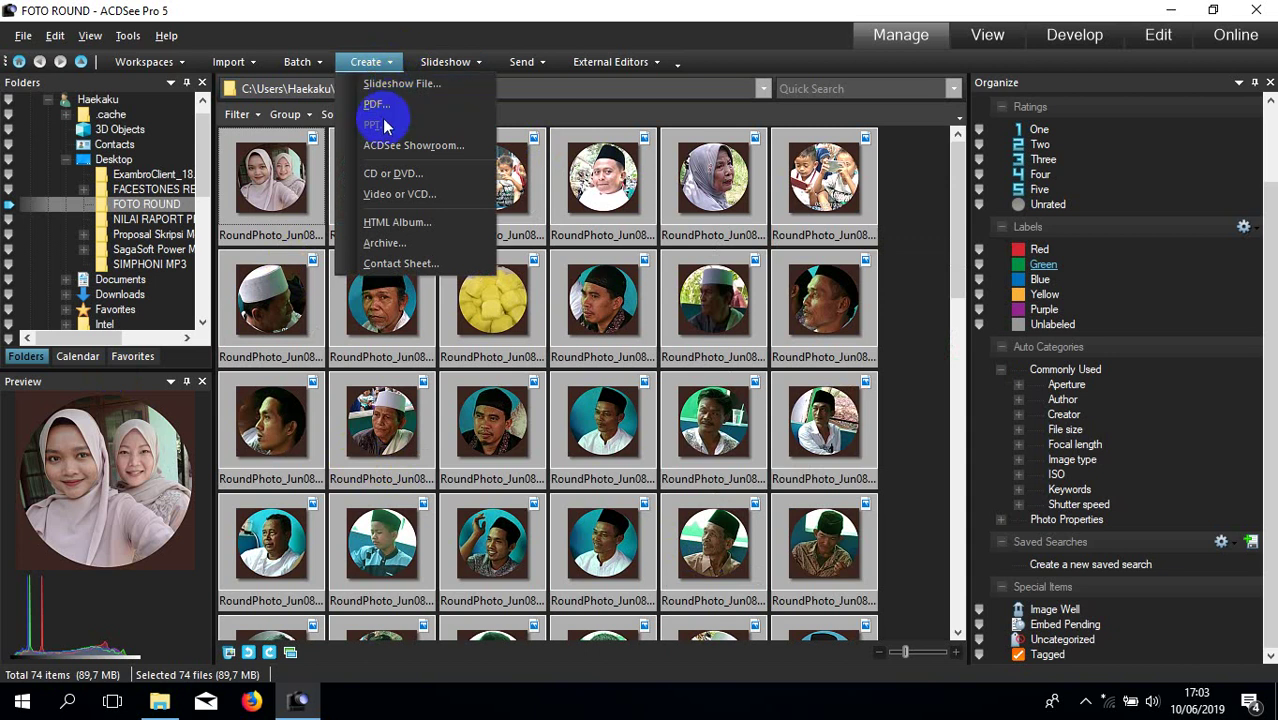
click(602, 178)
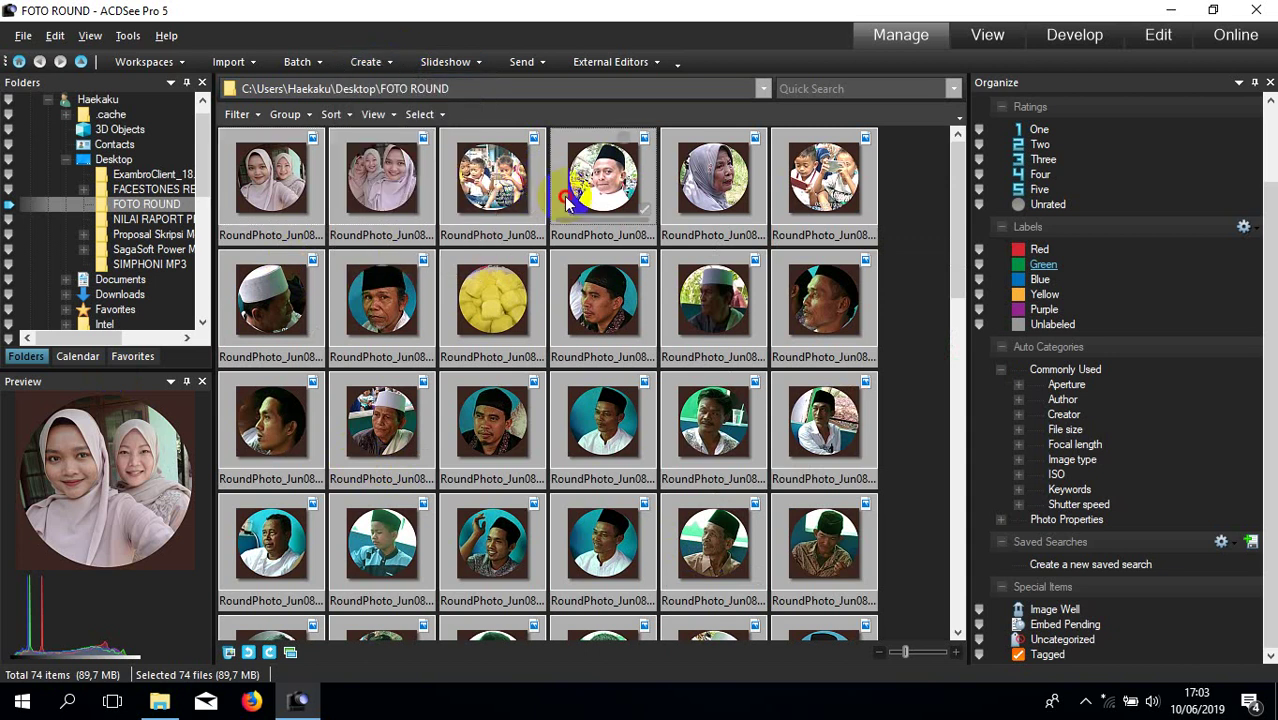
click(602, 178)
click(289, 162)
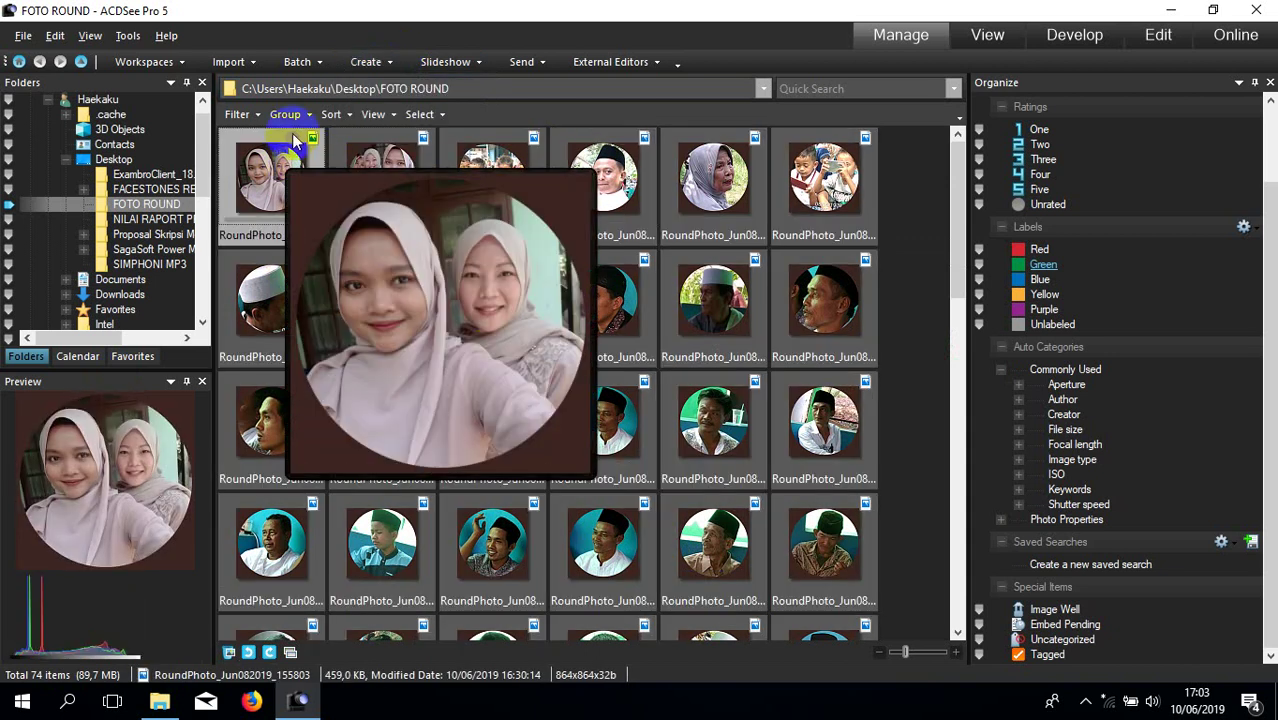
shift+click(624, 158)
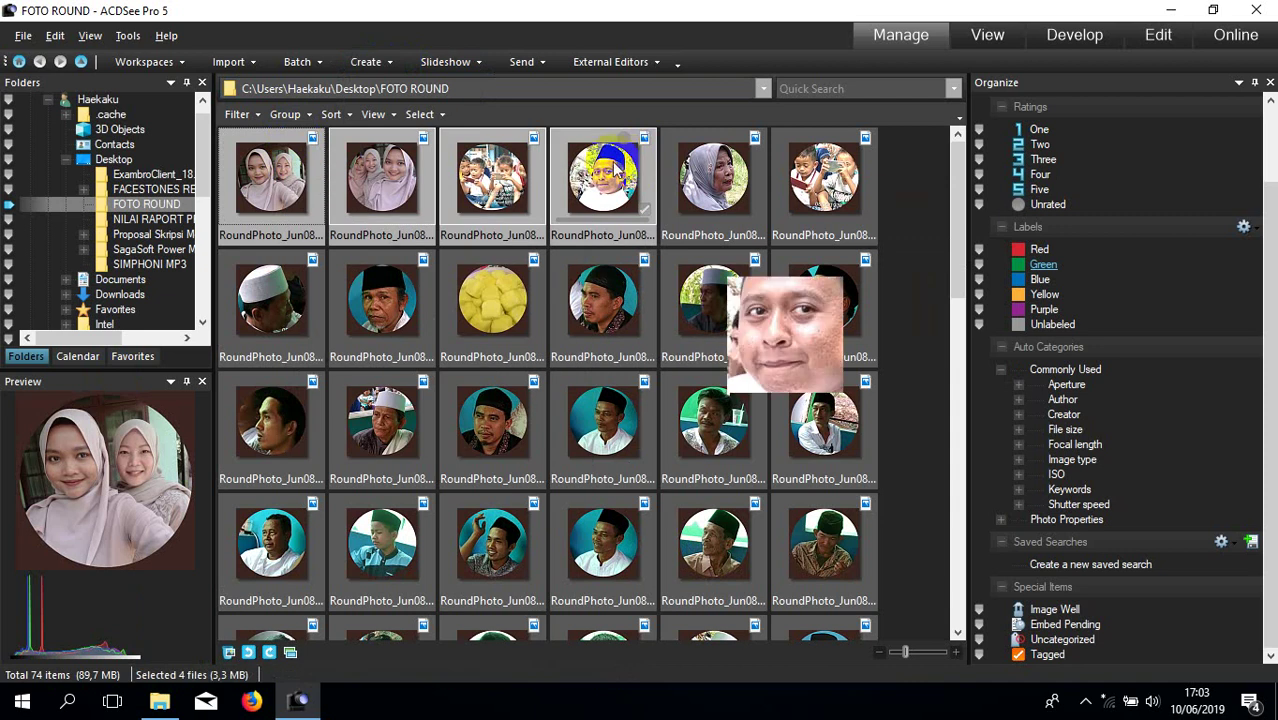
click(391, 64)
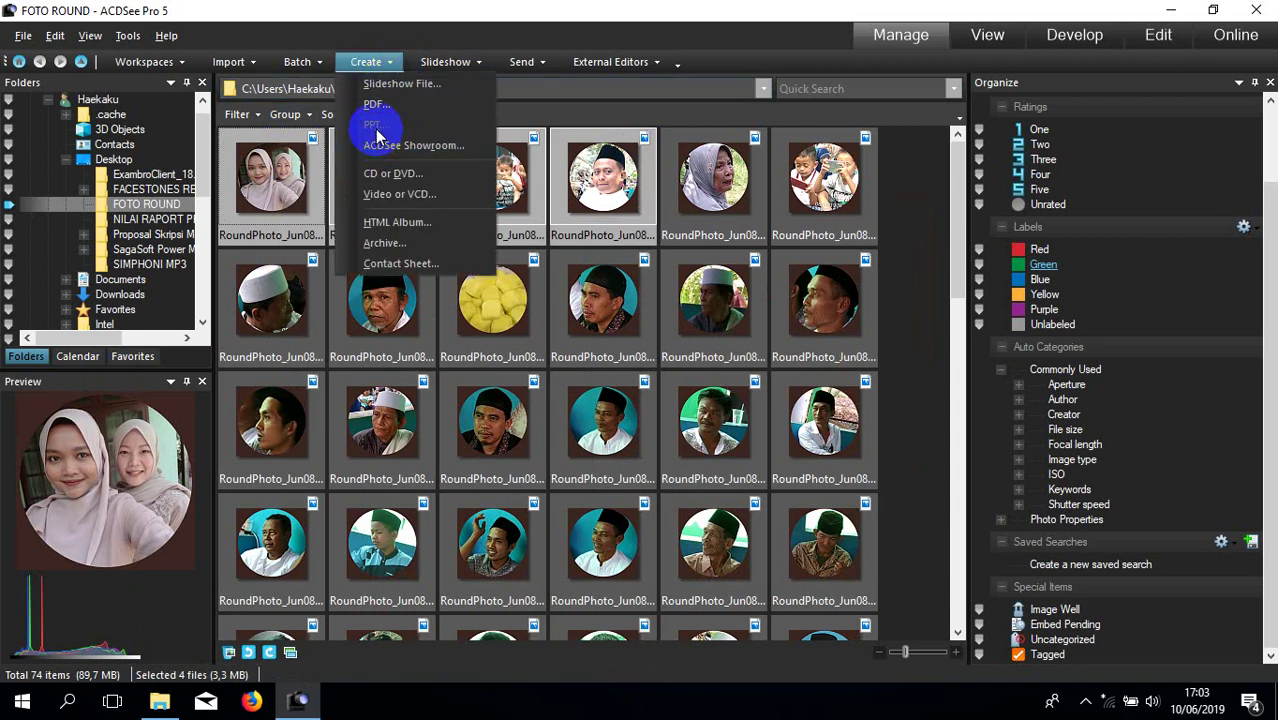
mouse_move(612, 62)
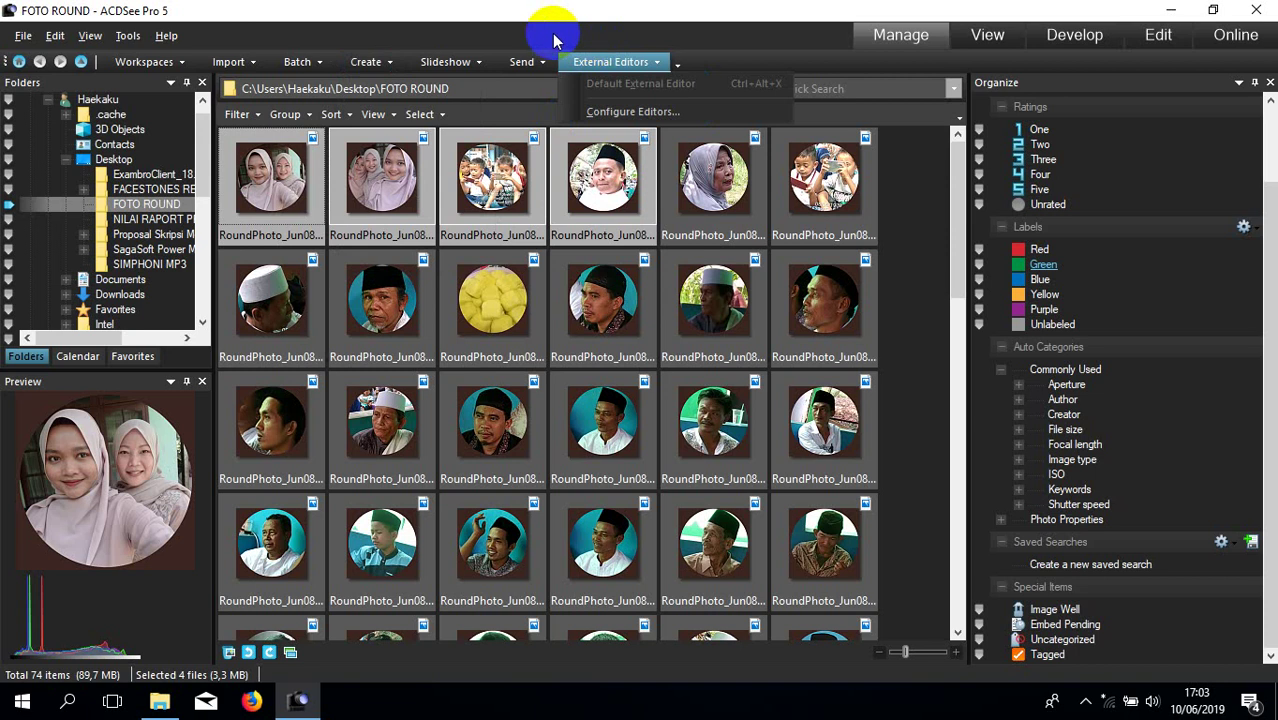
click(557, 40)
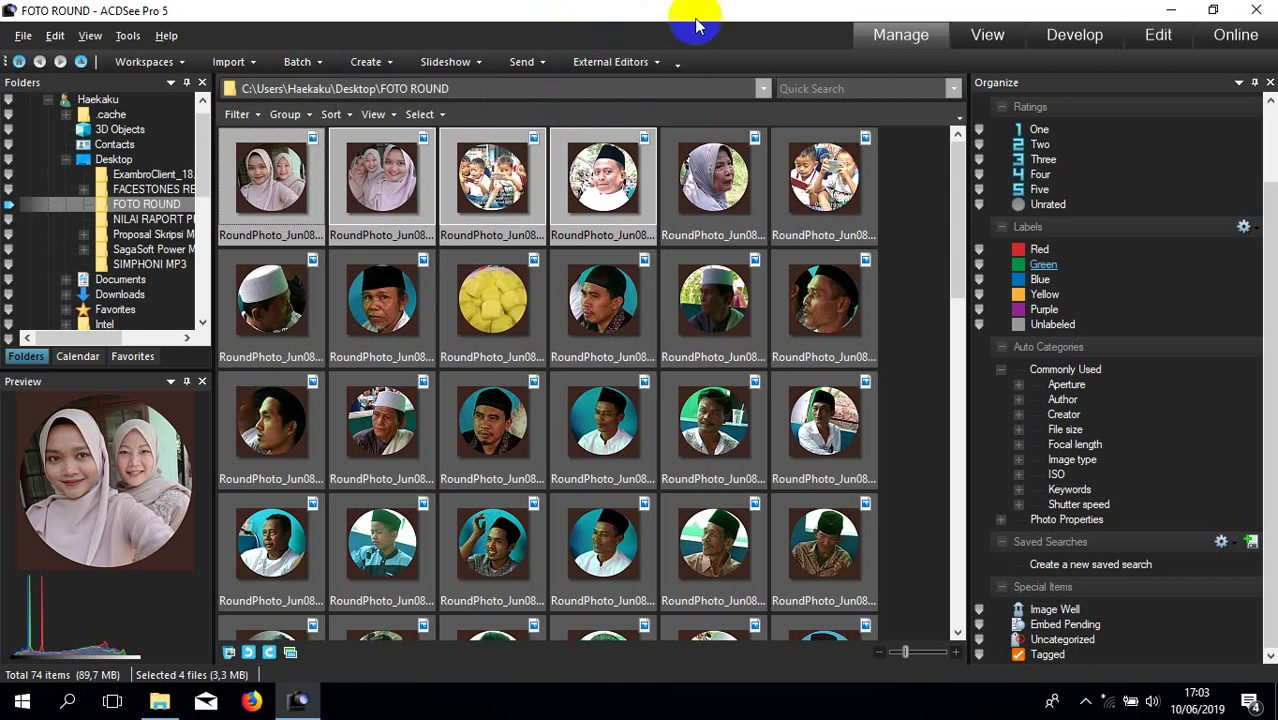
Return to the Desktop, closing the FOTO ROUND folder window, and try to open images.pdf with Adobe Acrobat Reader DC
click(1171, 12)
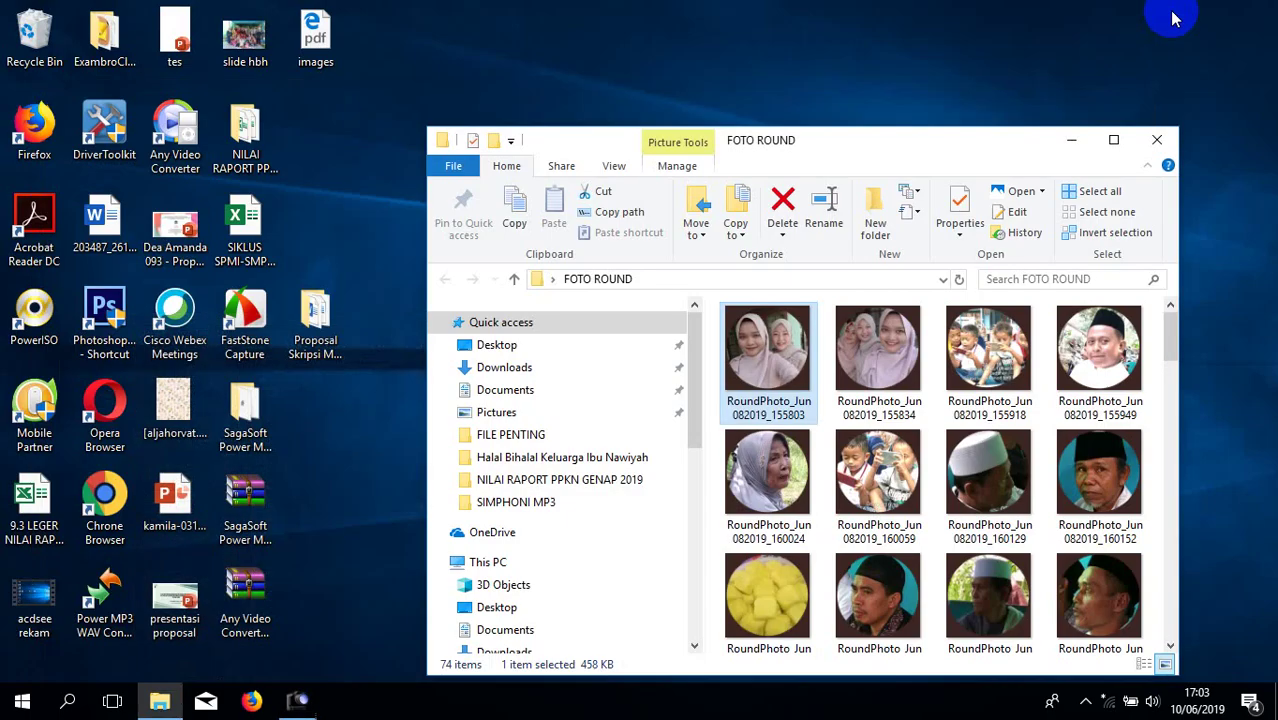
click(1160, 140)
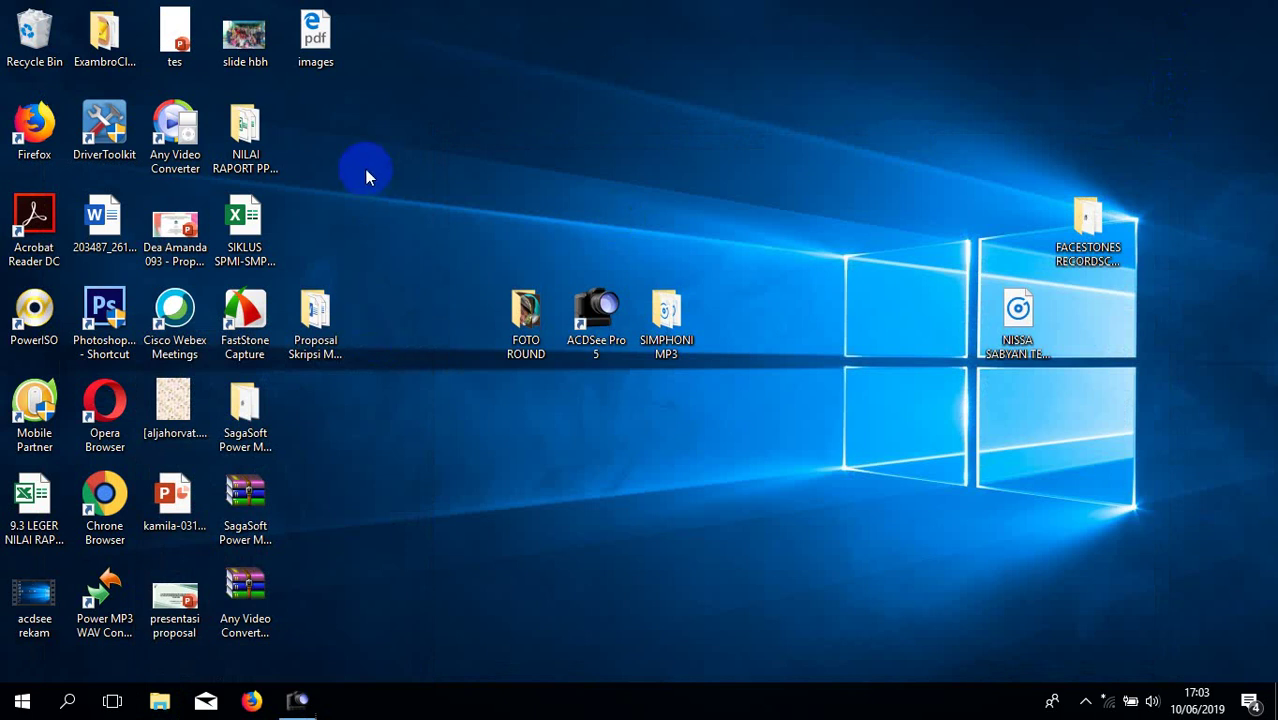
right_click(312, 40)
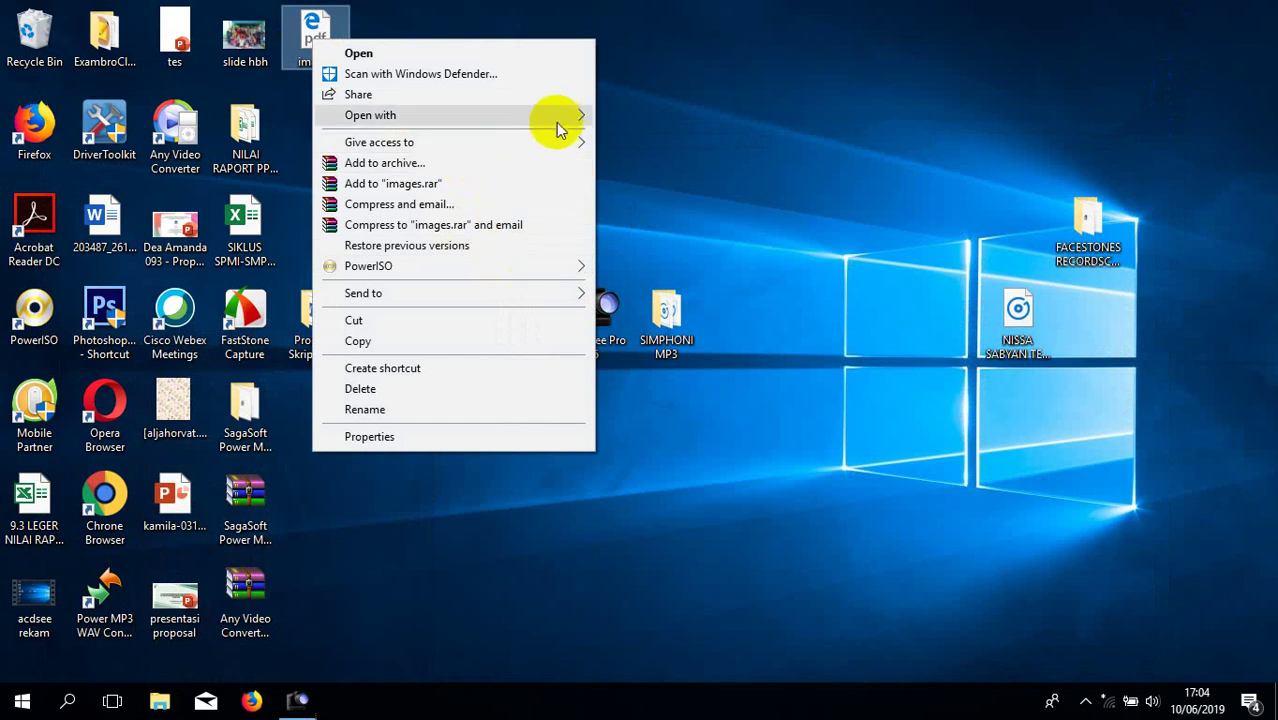
mouse_move(554, 115)
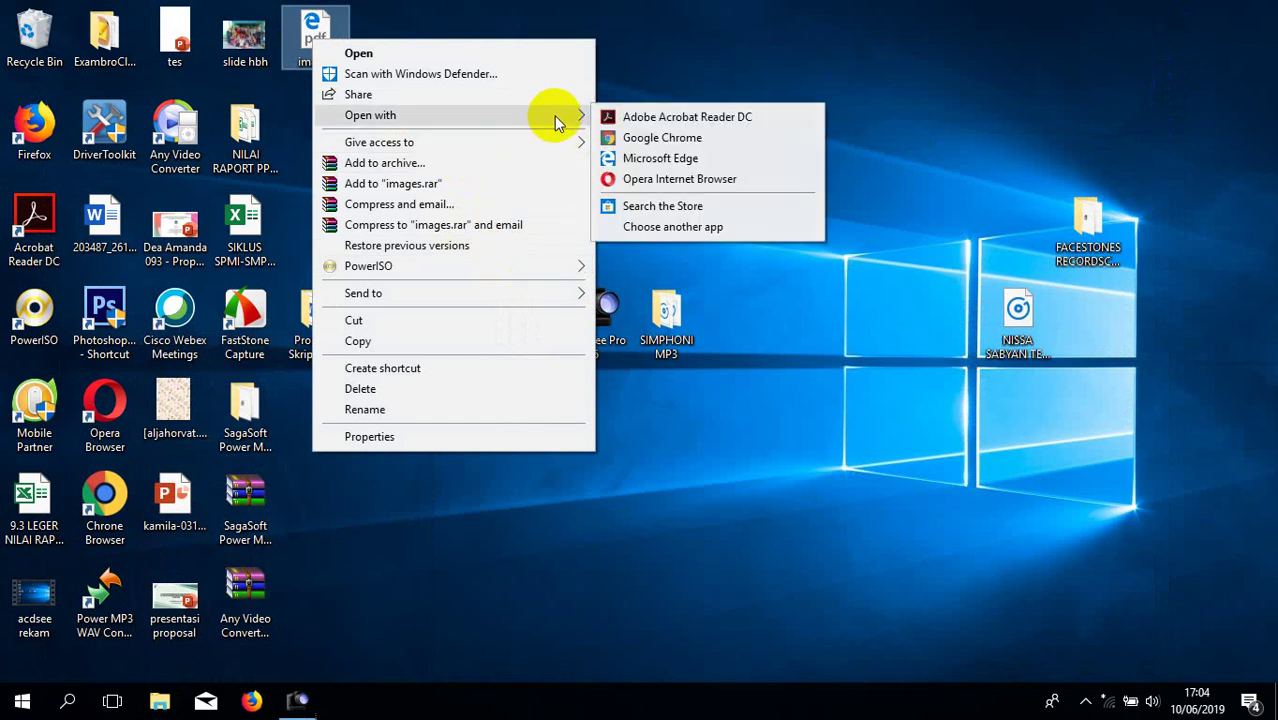
click(668, 117)
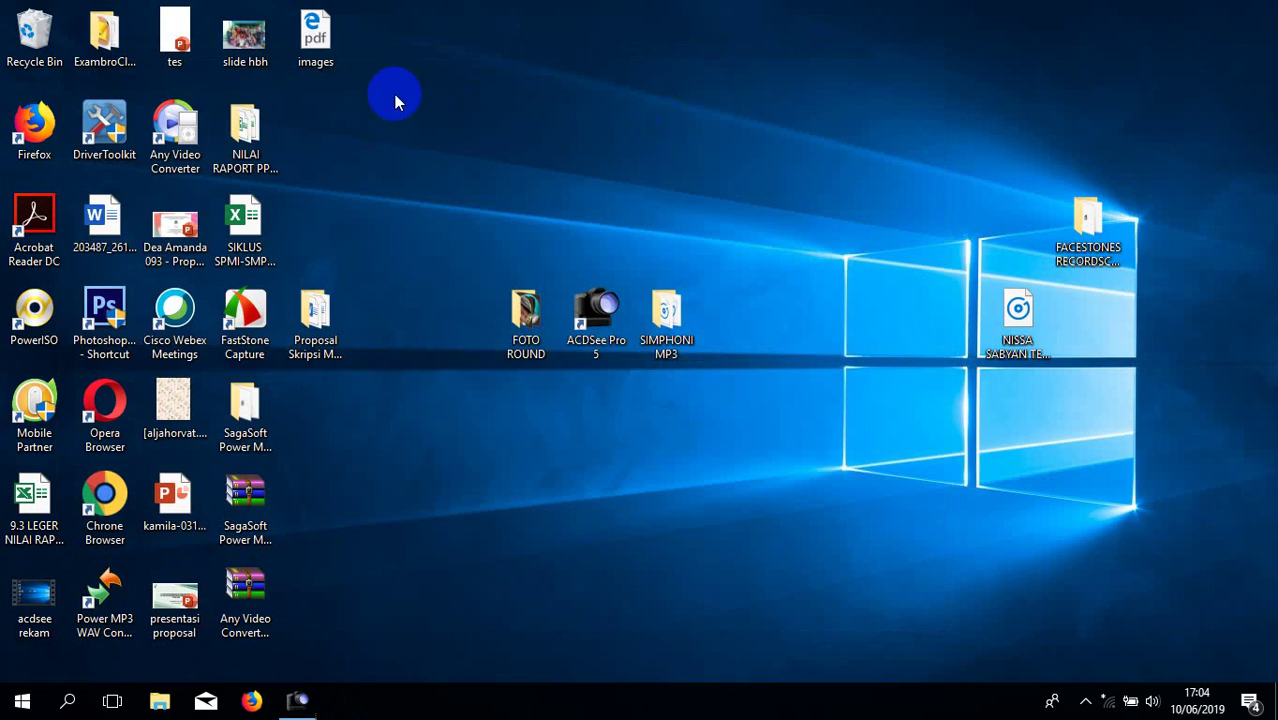
Try again to open images.pdf with Adobe Acrobat Reader DC
click(312, 36)
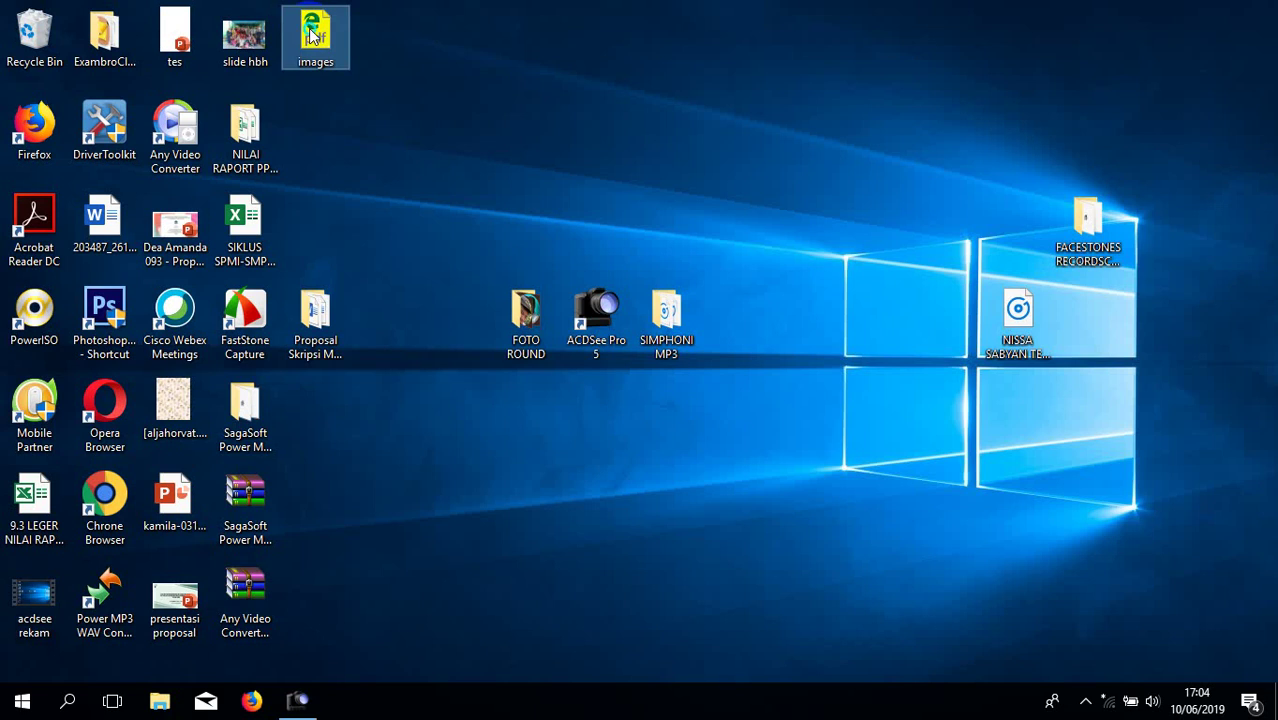
right_click(313, 35)
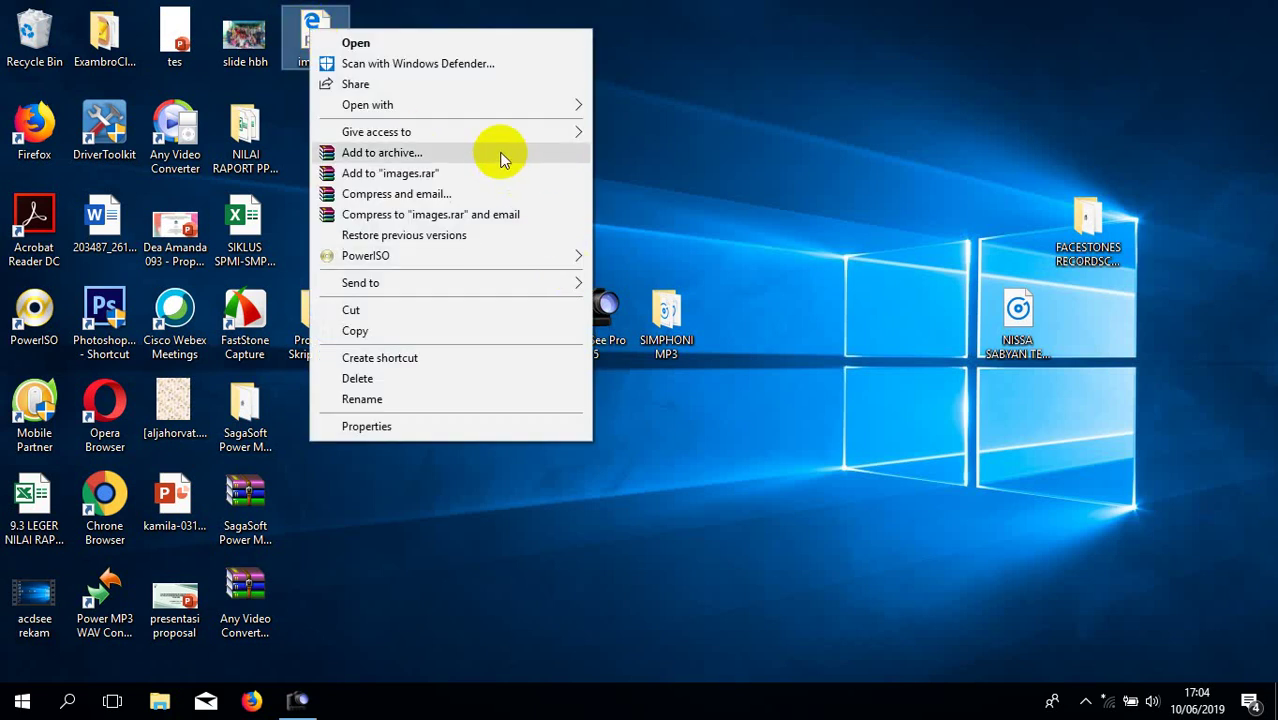
mouse_move(531, 127)
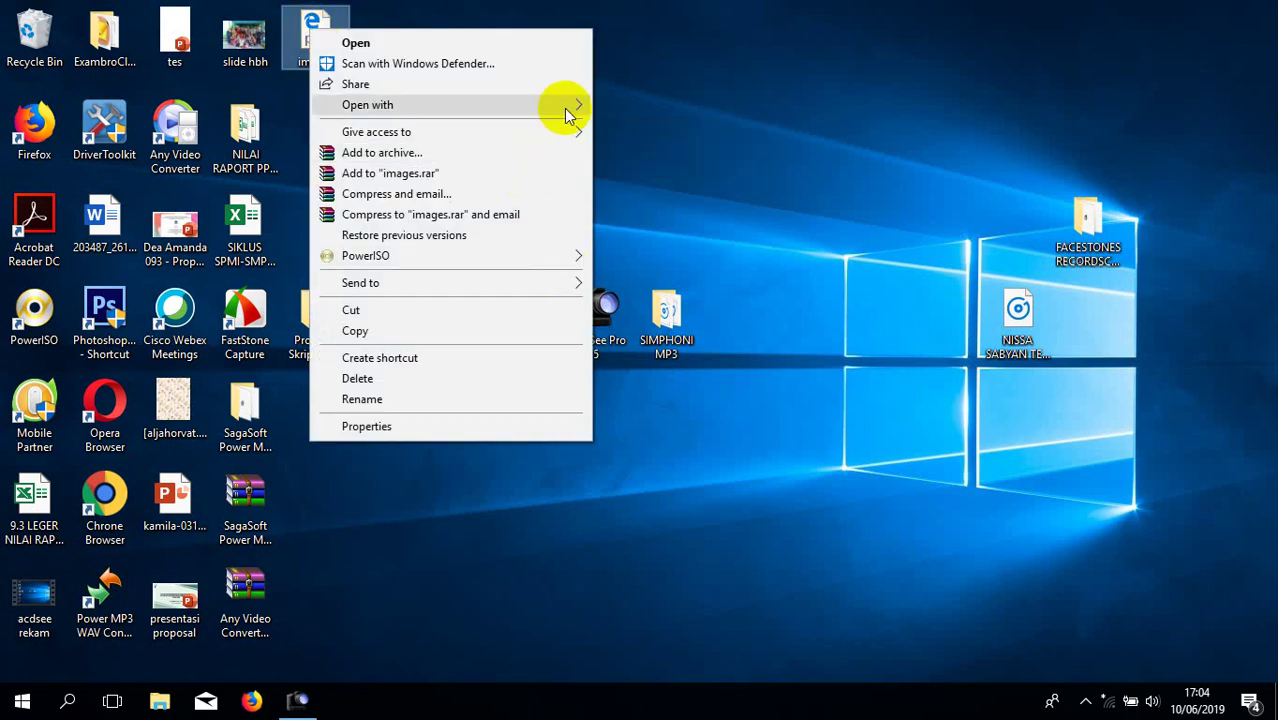
mouse_move(565, 106)
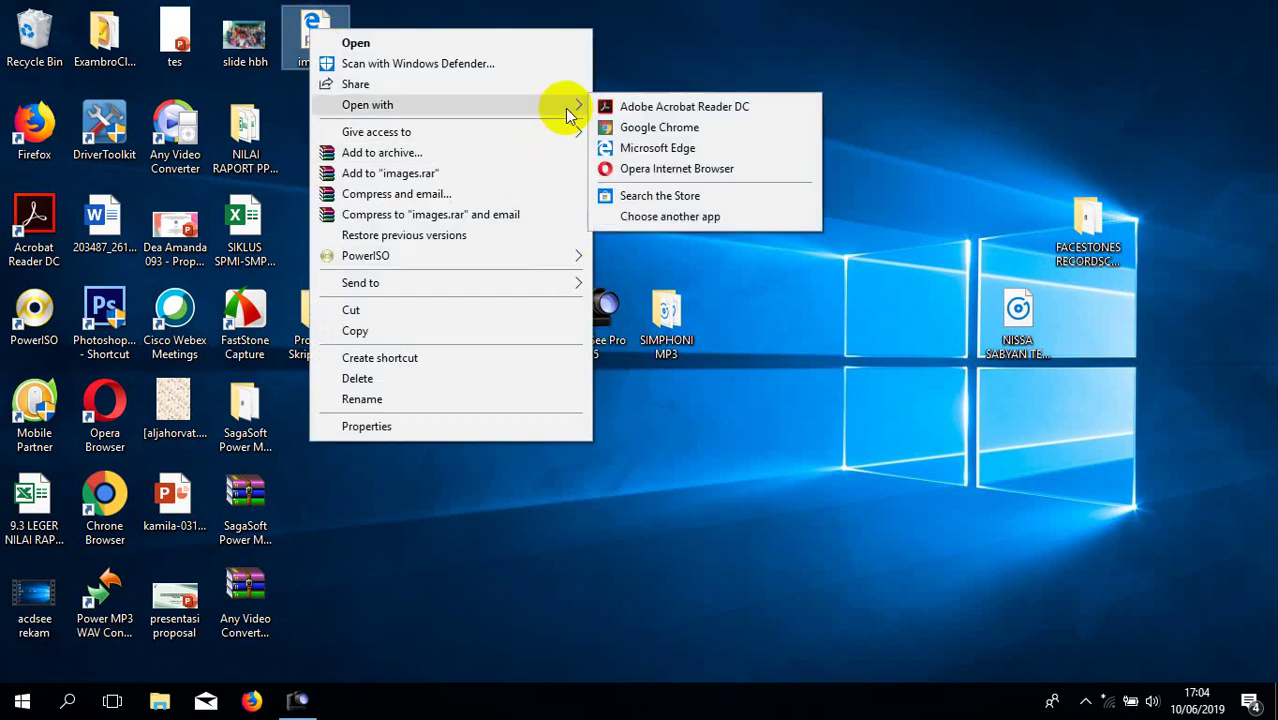
click(624, 109)
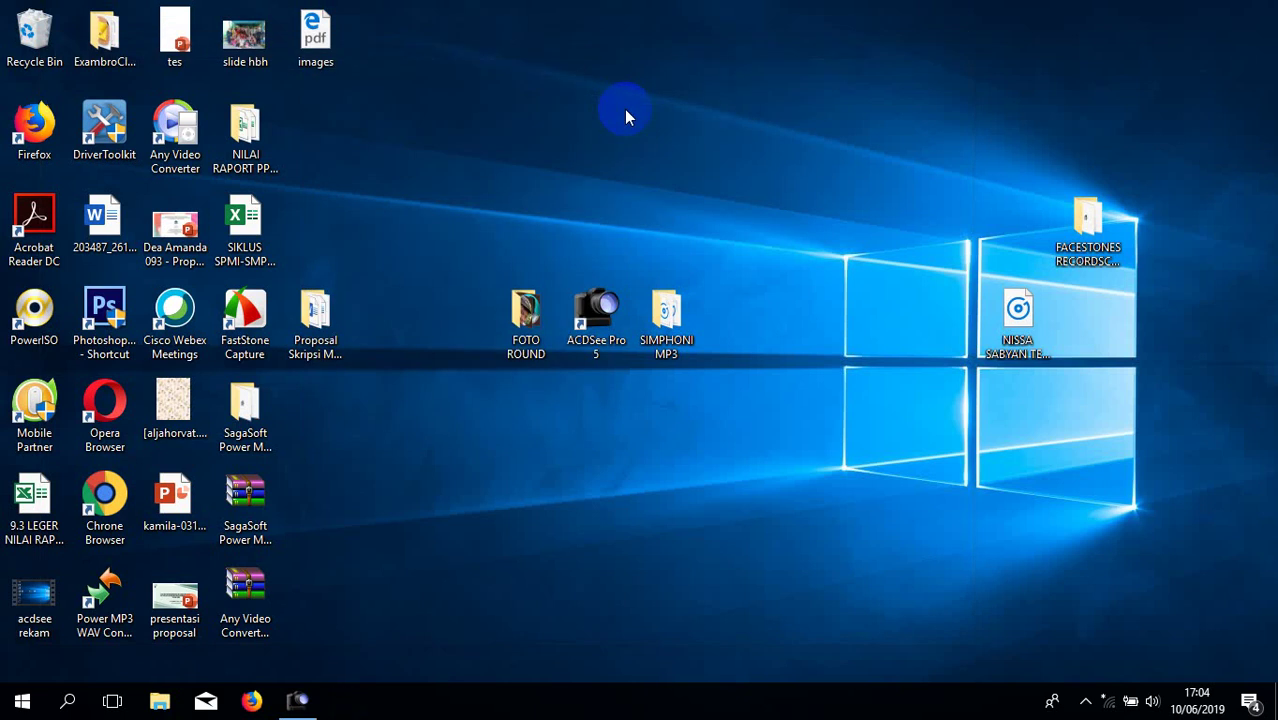
Open images.pdf from the Desktop in Microsoft Edge, the default PDF viewer
click(316, 62)
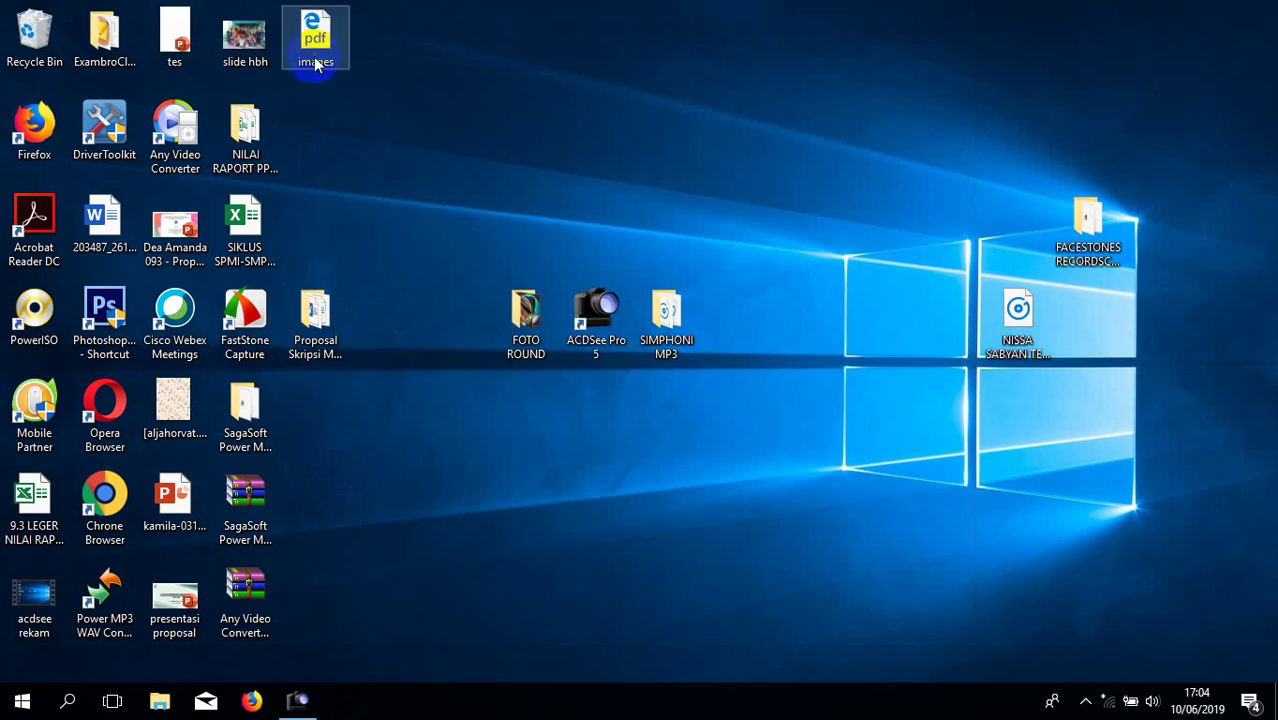
click(314, 56)
double_click(313, 50)
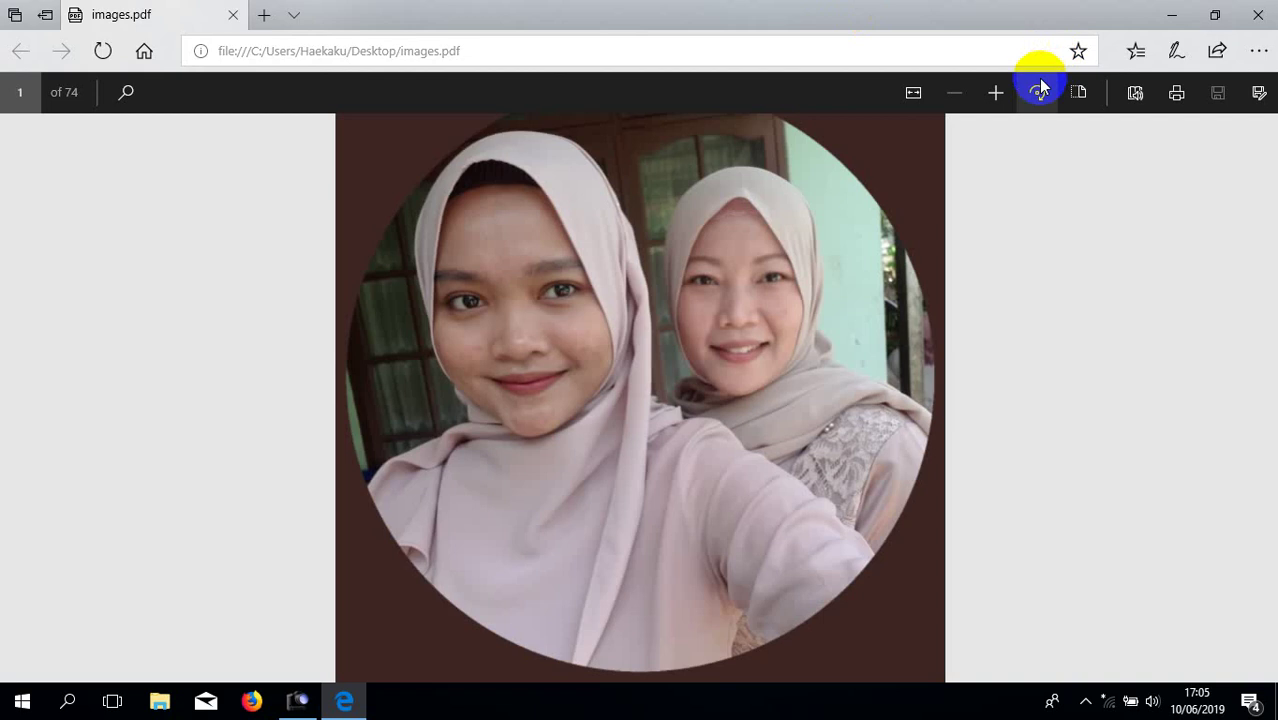
Page forward through images.pdf from its first page to examine the exported photos
click(689, 282)
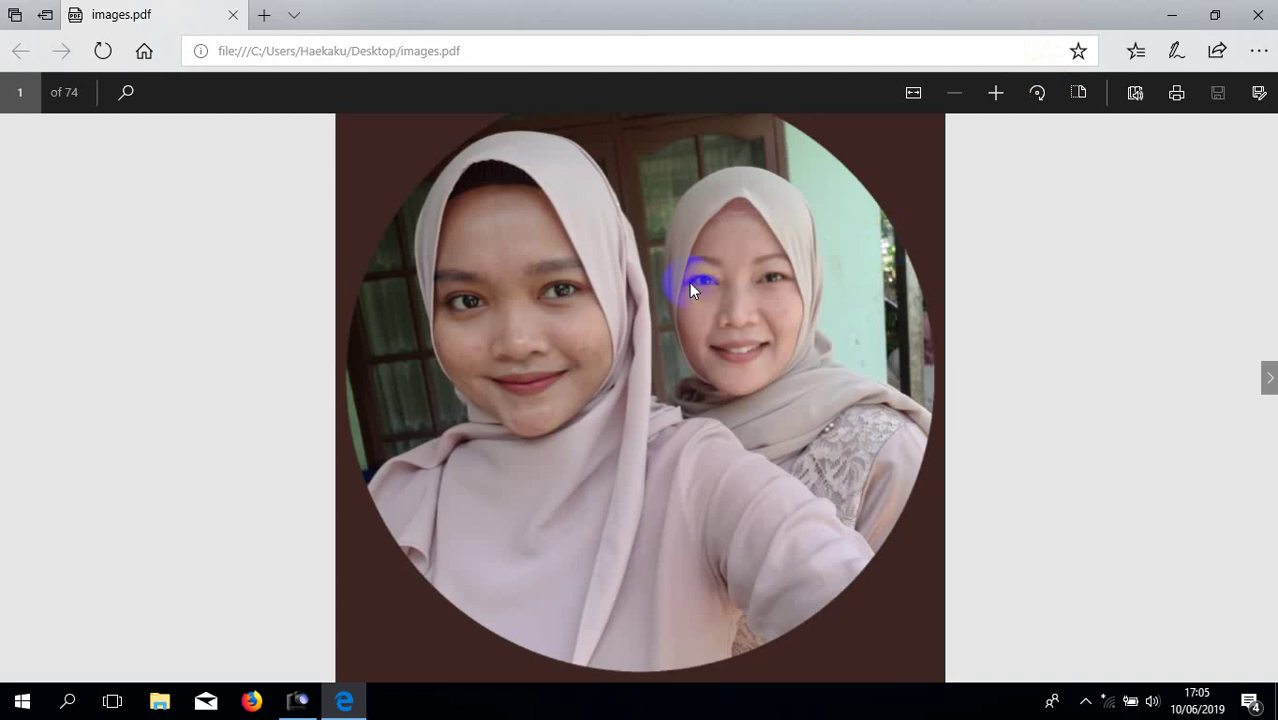
click(1269, 380)
click(1269, 380)
click(1269, 380)
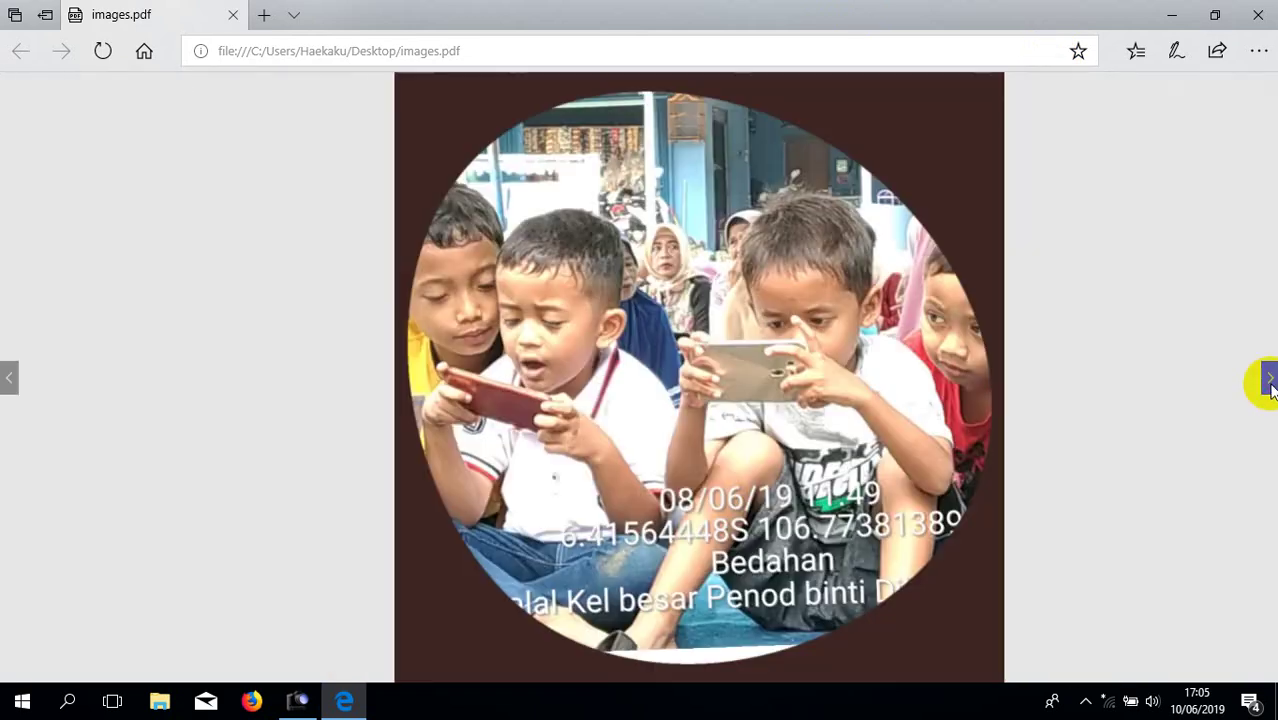
click(1269, 380)
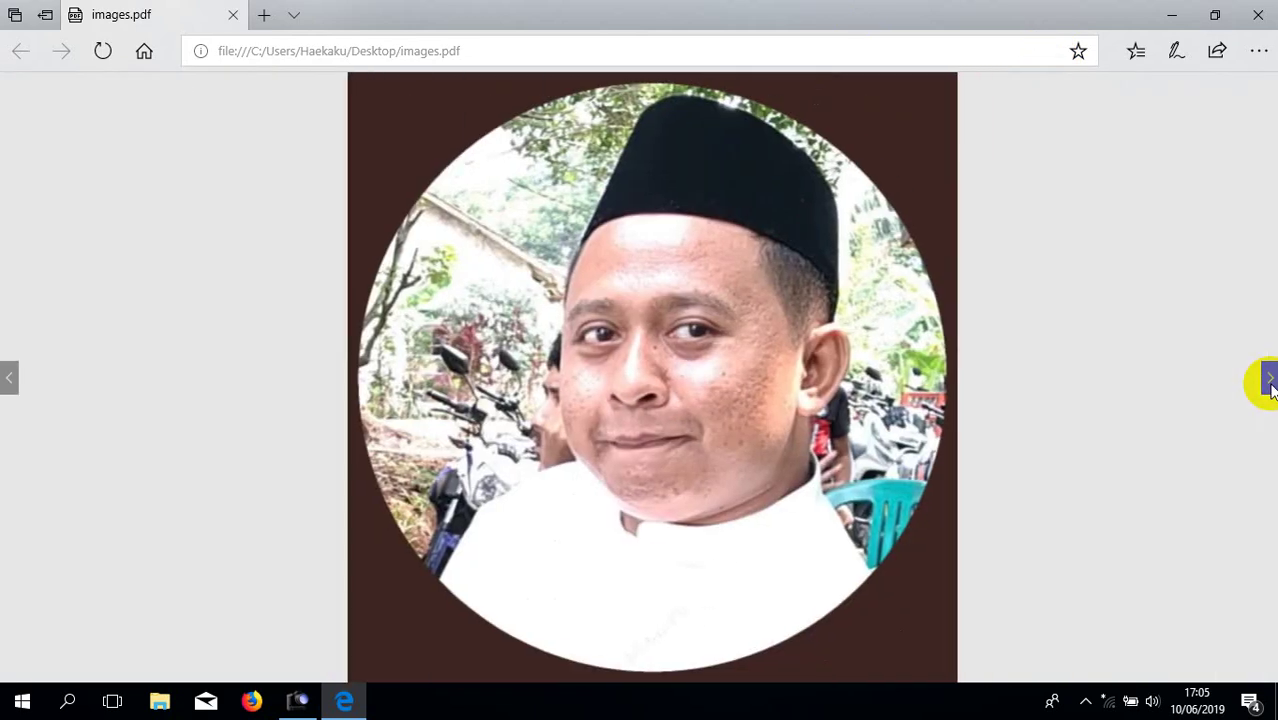
click(1269, 380)
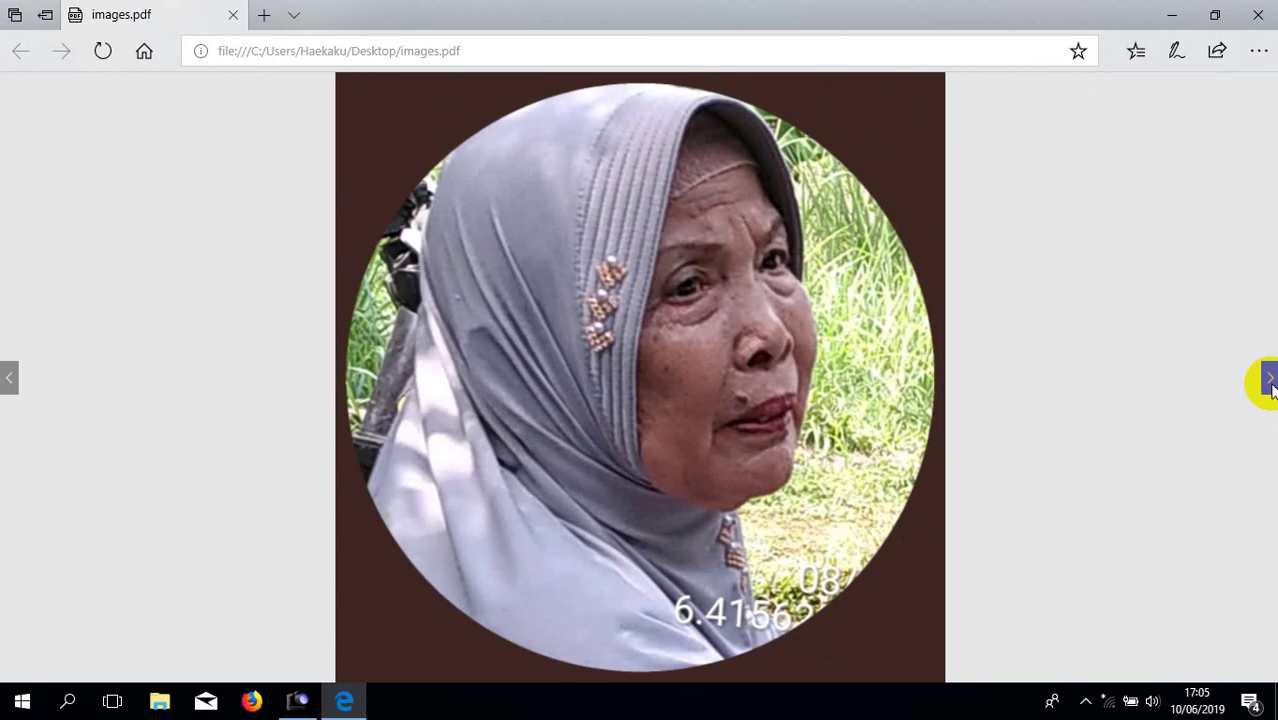
click(1269, 380)
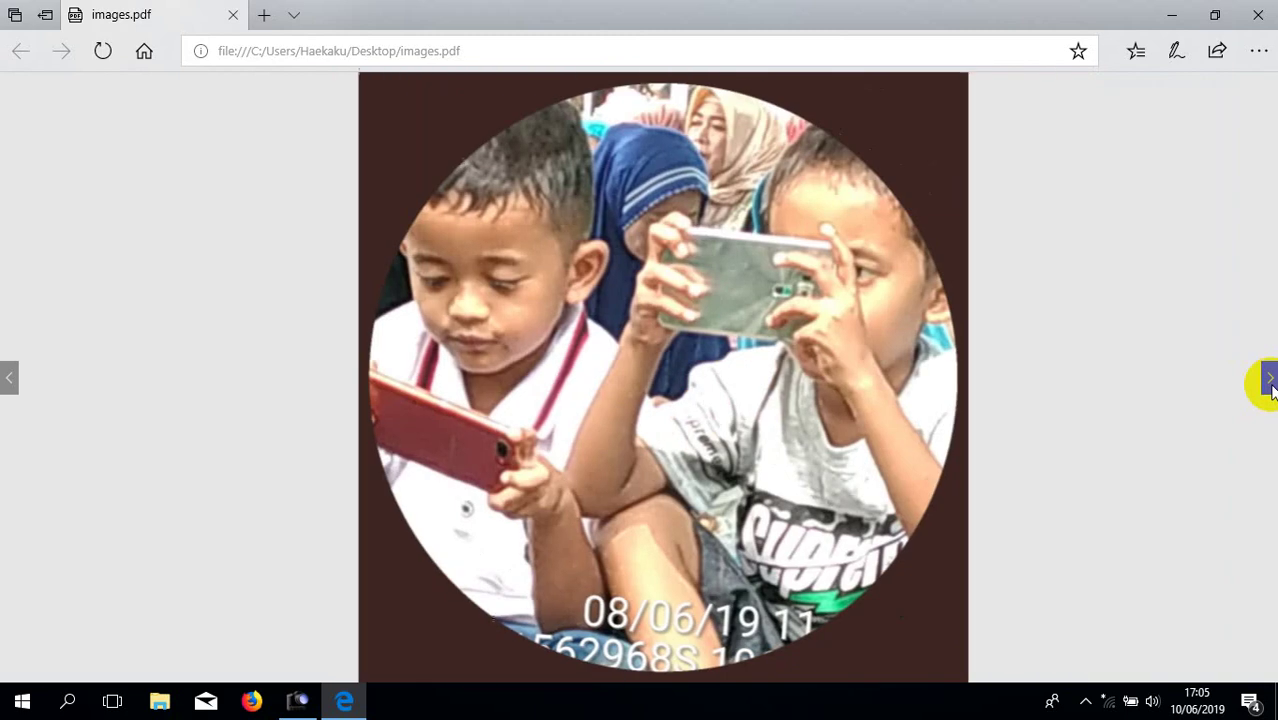
click(1269, 380)
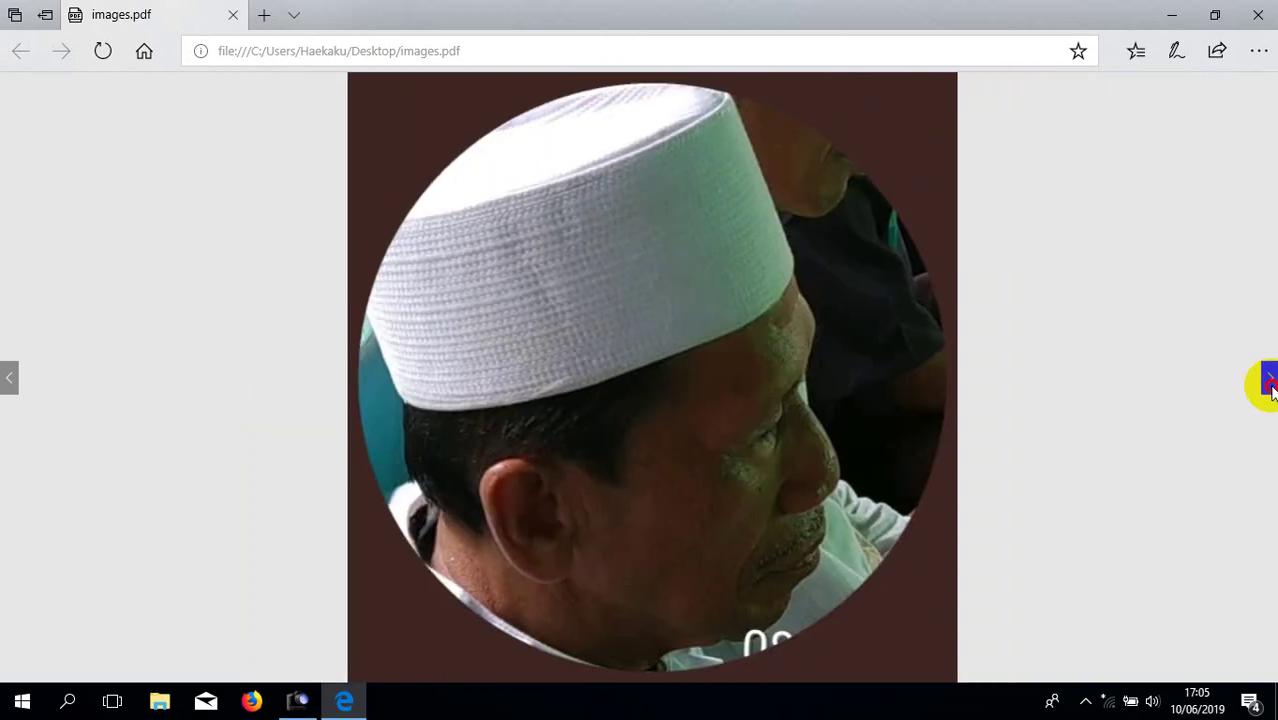
click(1269, 380)
click(1269, 380)
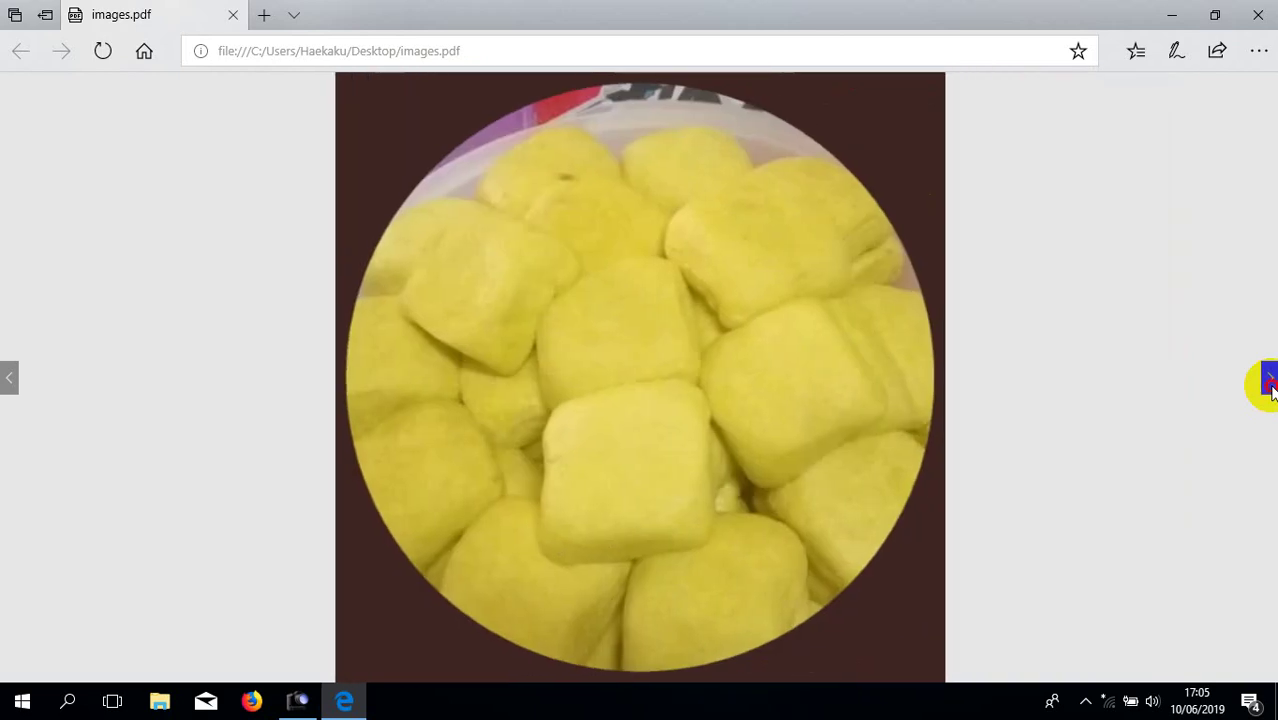
click(1269, 380)
click(1269, 380)
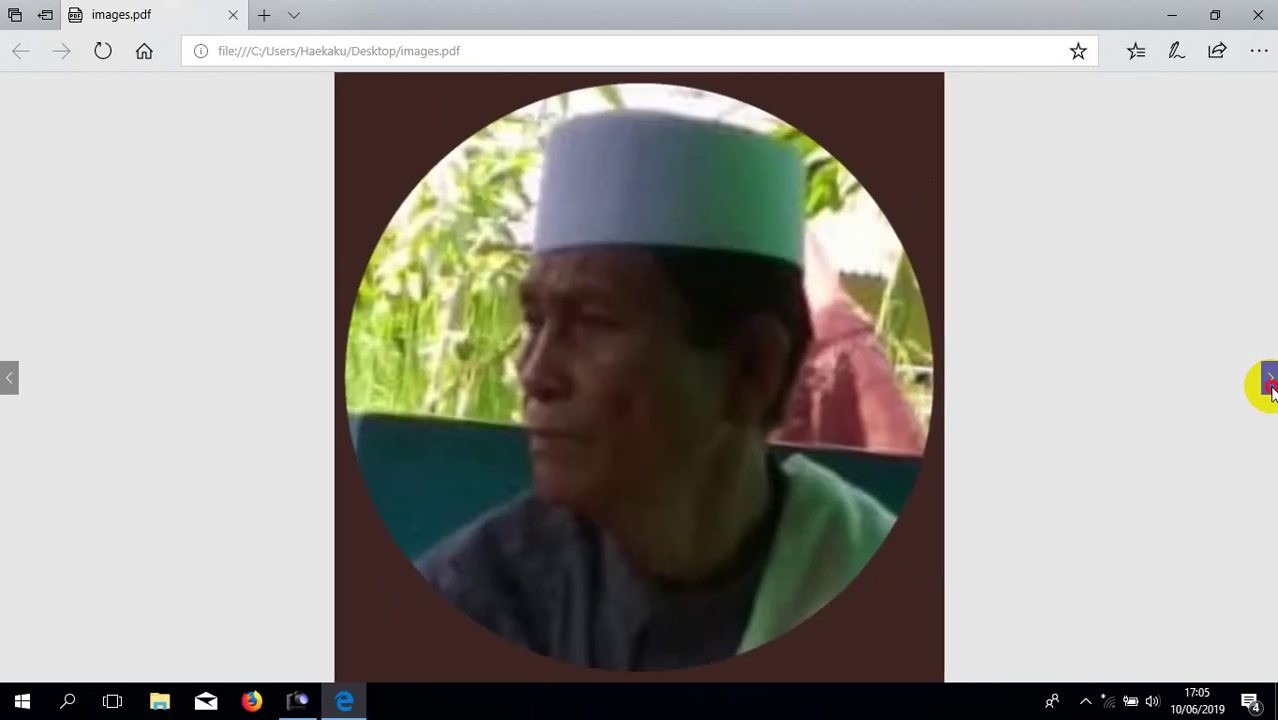
click(1269, 380)
click(1269, 380)
click(1269, 380)
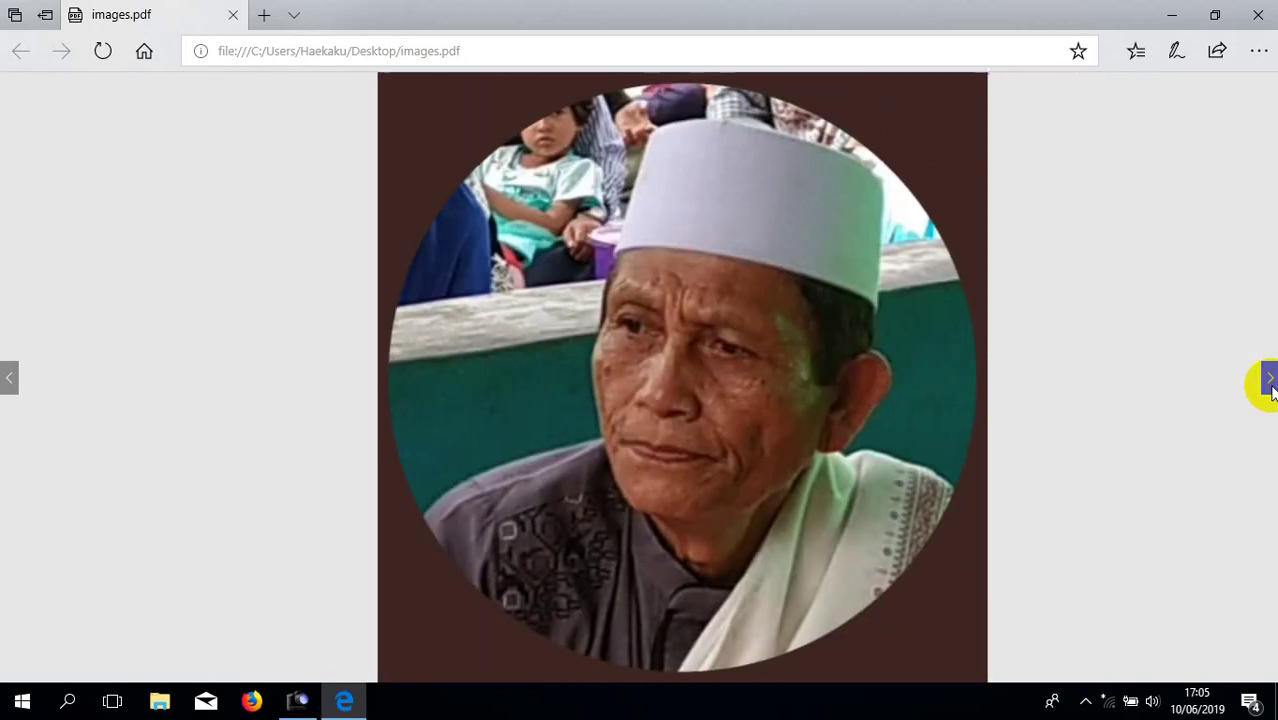
click(1269, 380)
click(1269, 380)
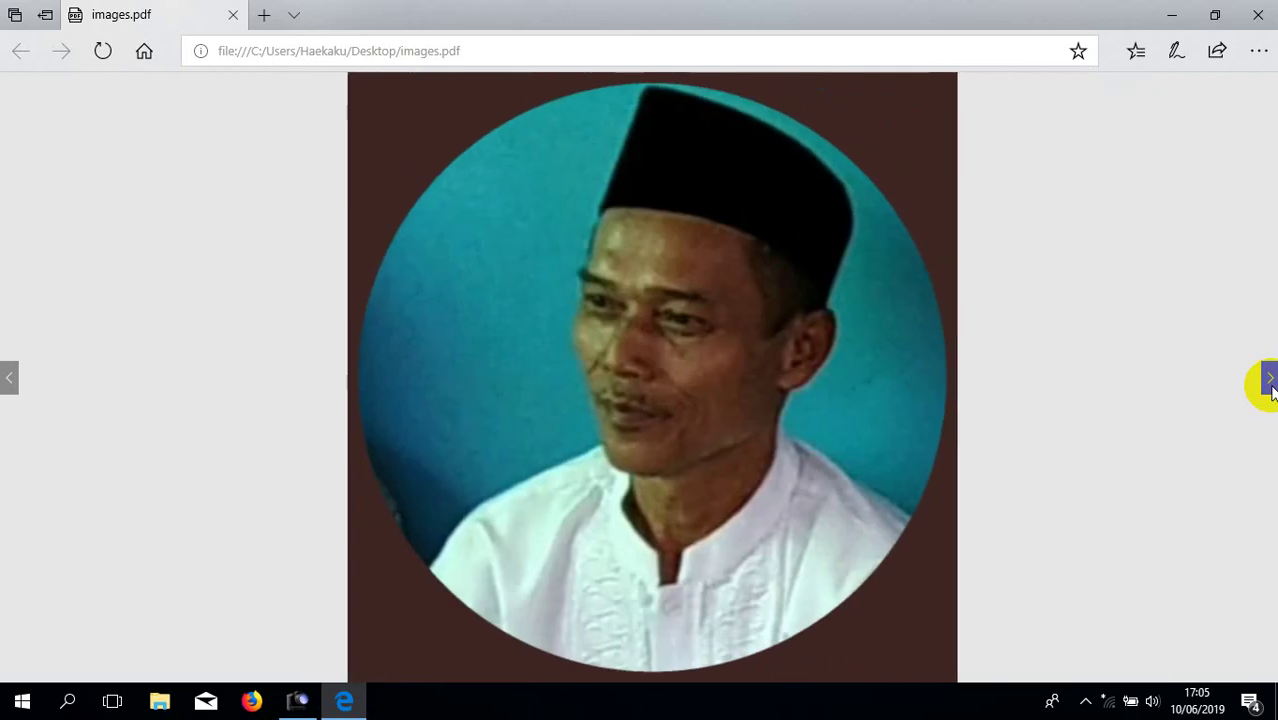
click(1269, 380)
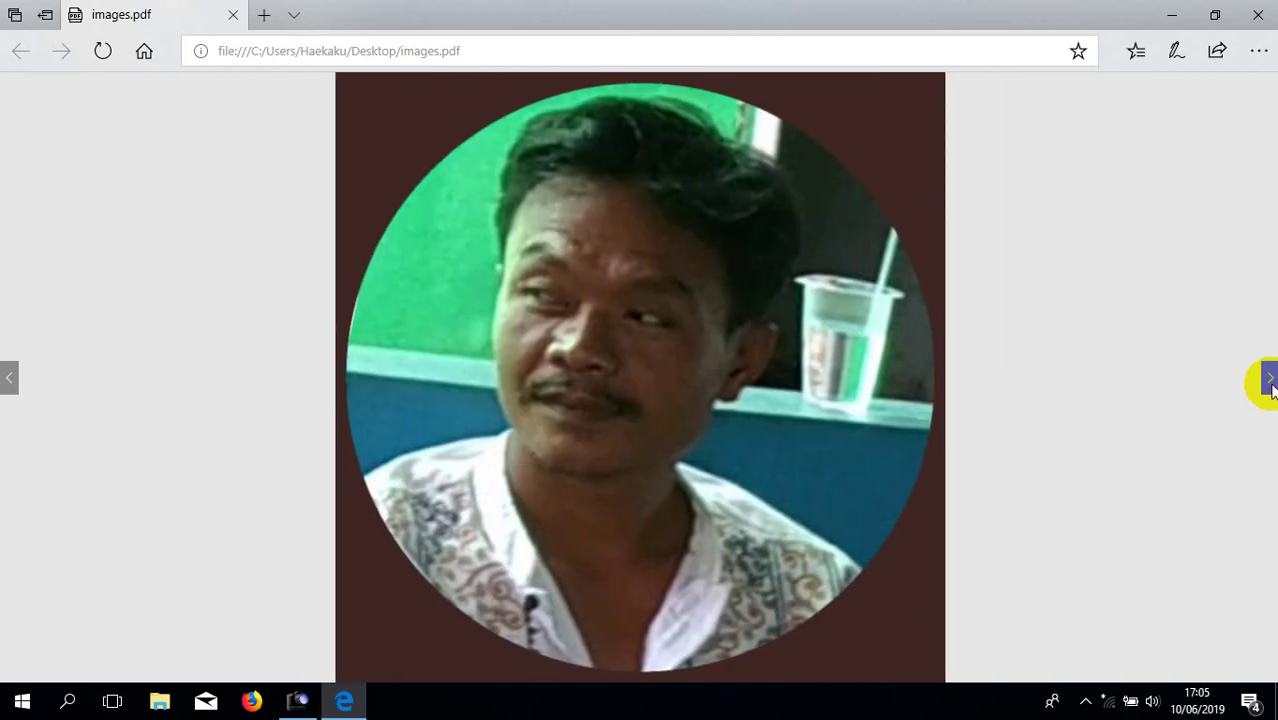
Minimize the PDF viewer to show the Desktop and run FastStone Capture as administrator
click(1176, 20)
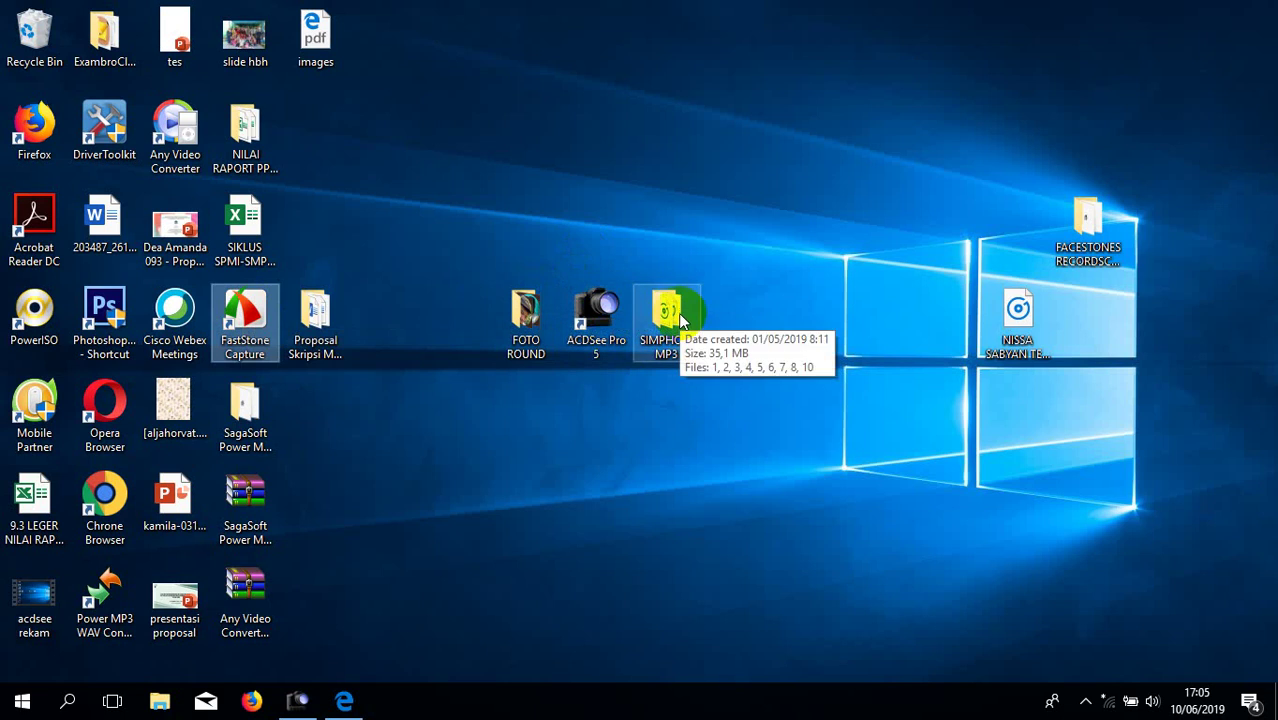
right_click(235, 305)
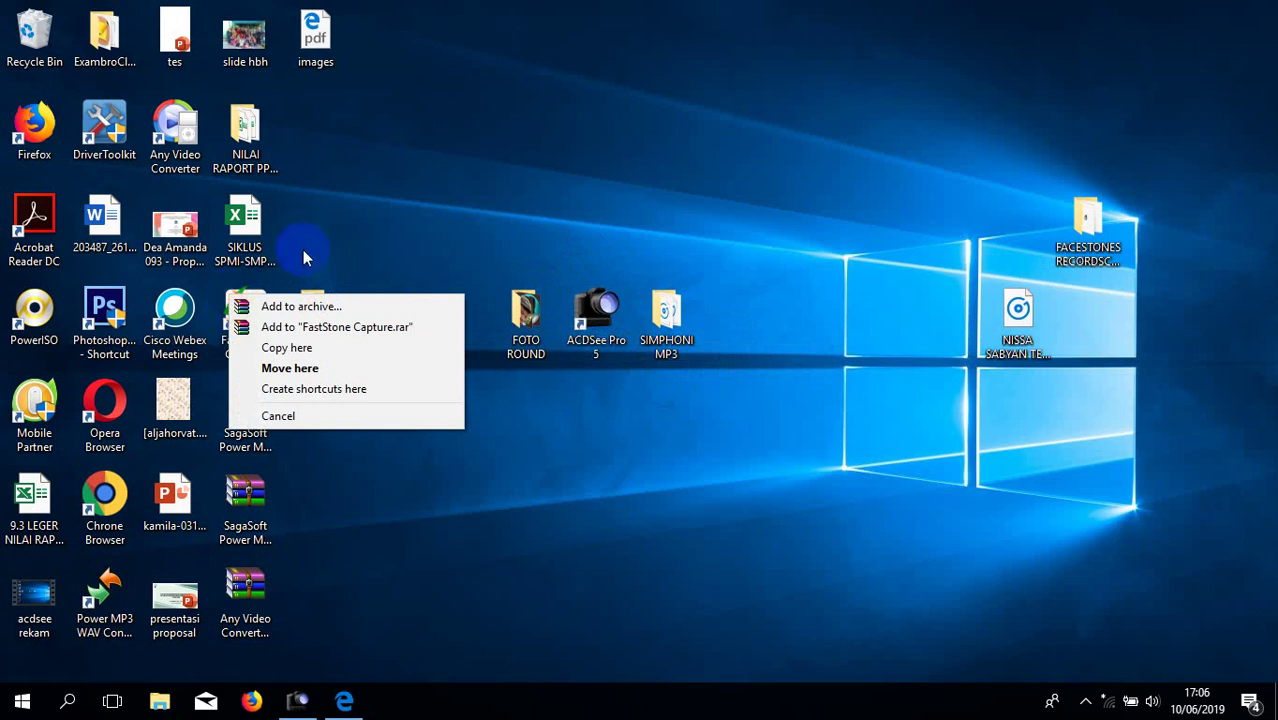
click(477, 218)
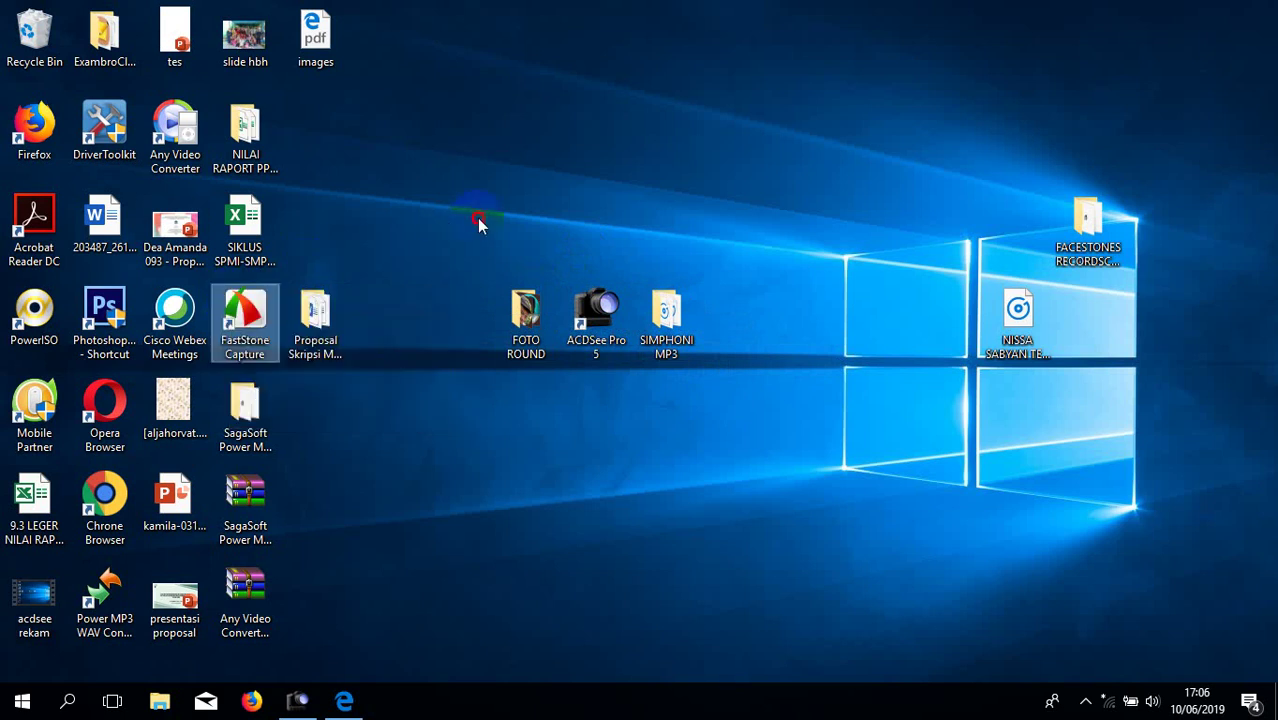
right_click(252, 310)
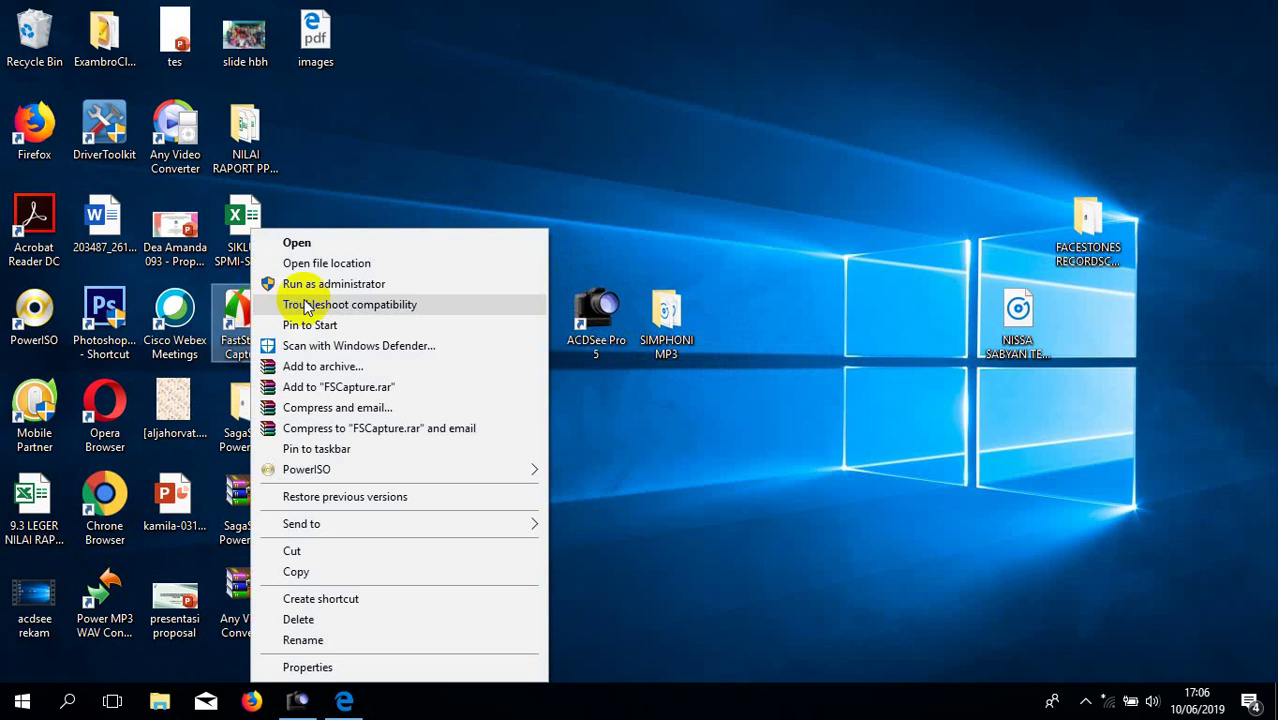
click(341, 288)
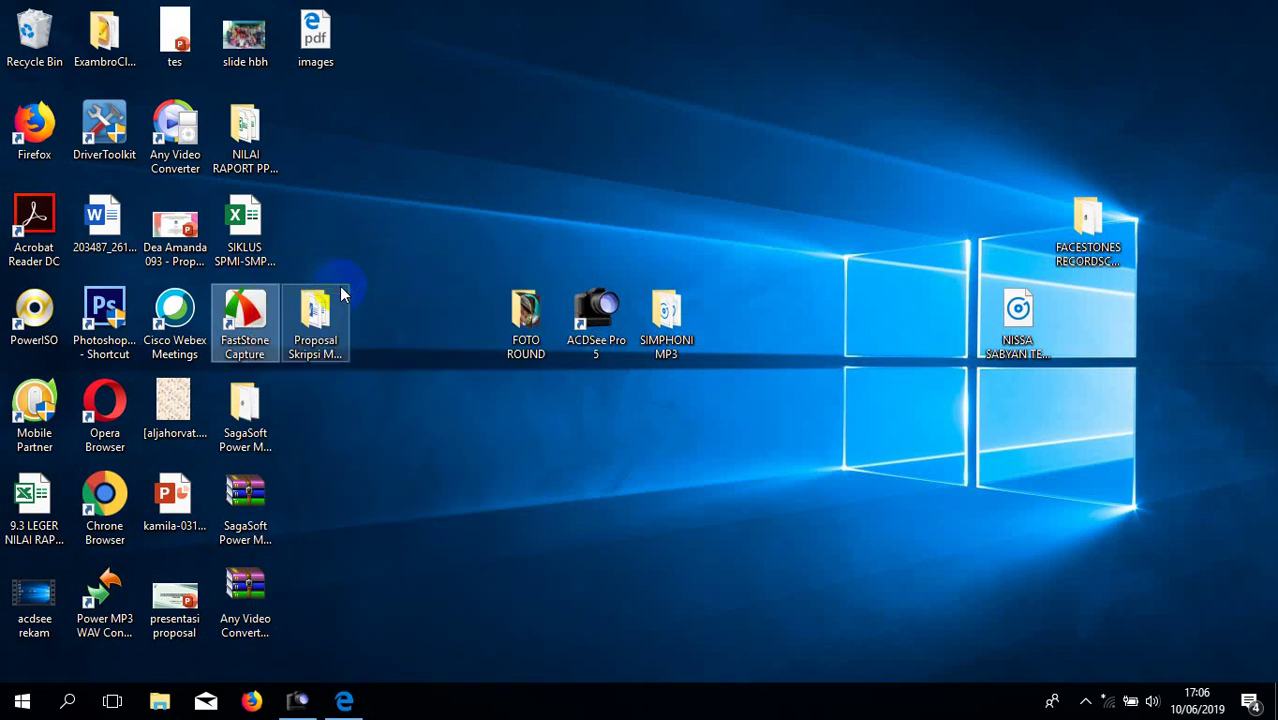